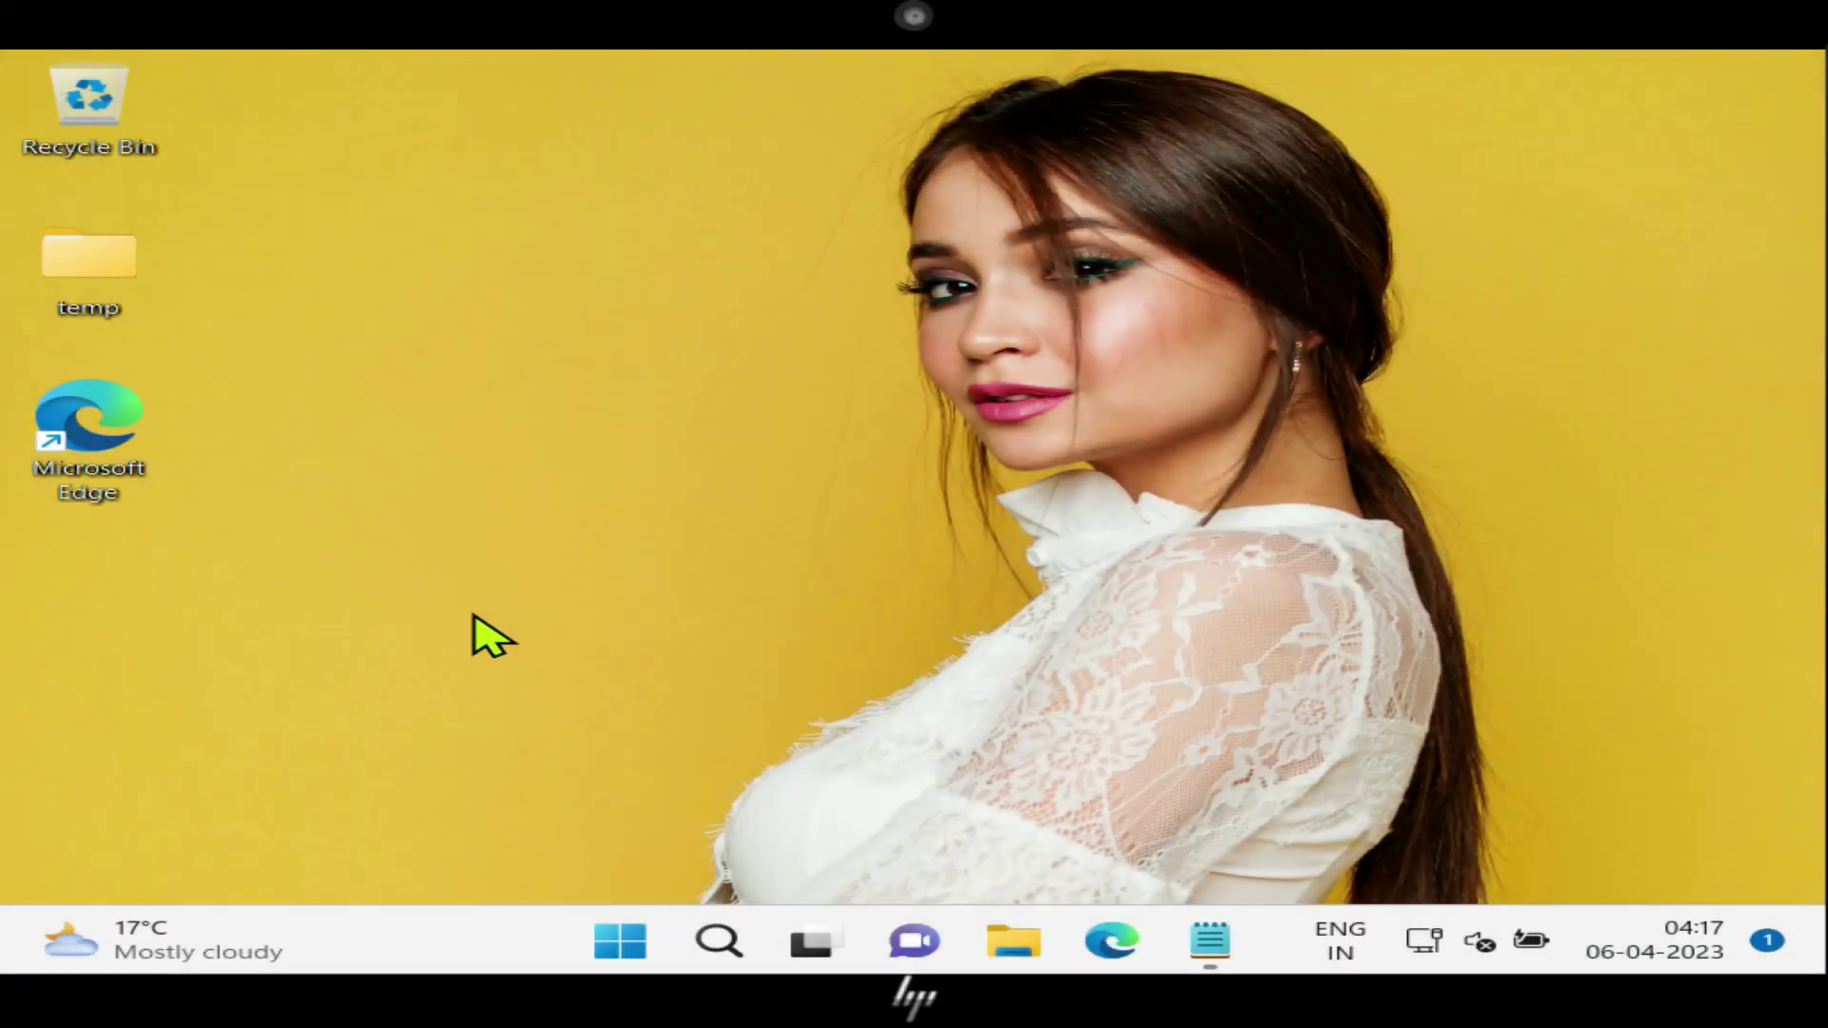
Show the desktop context menu's New submenu of items to create
right_click(378, 495)
mouse_move(562, 507)
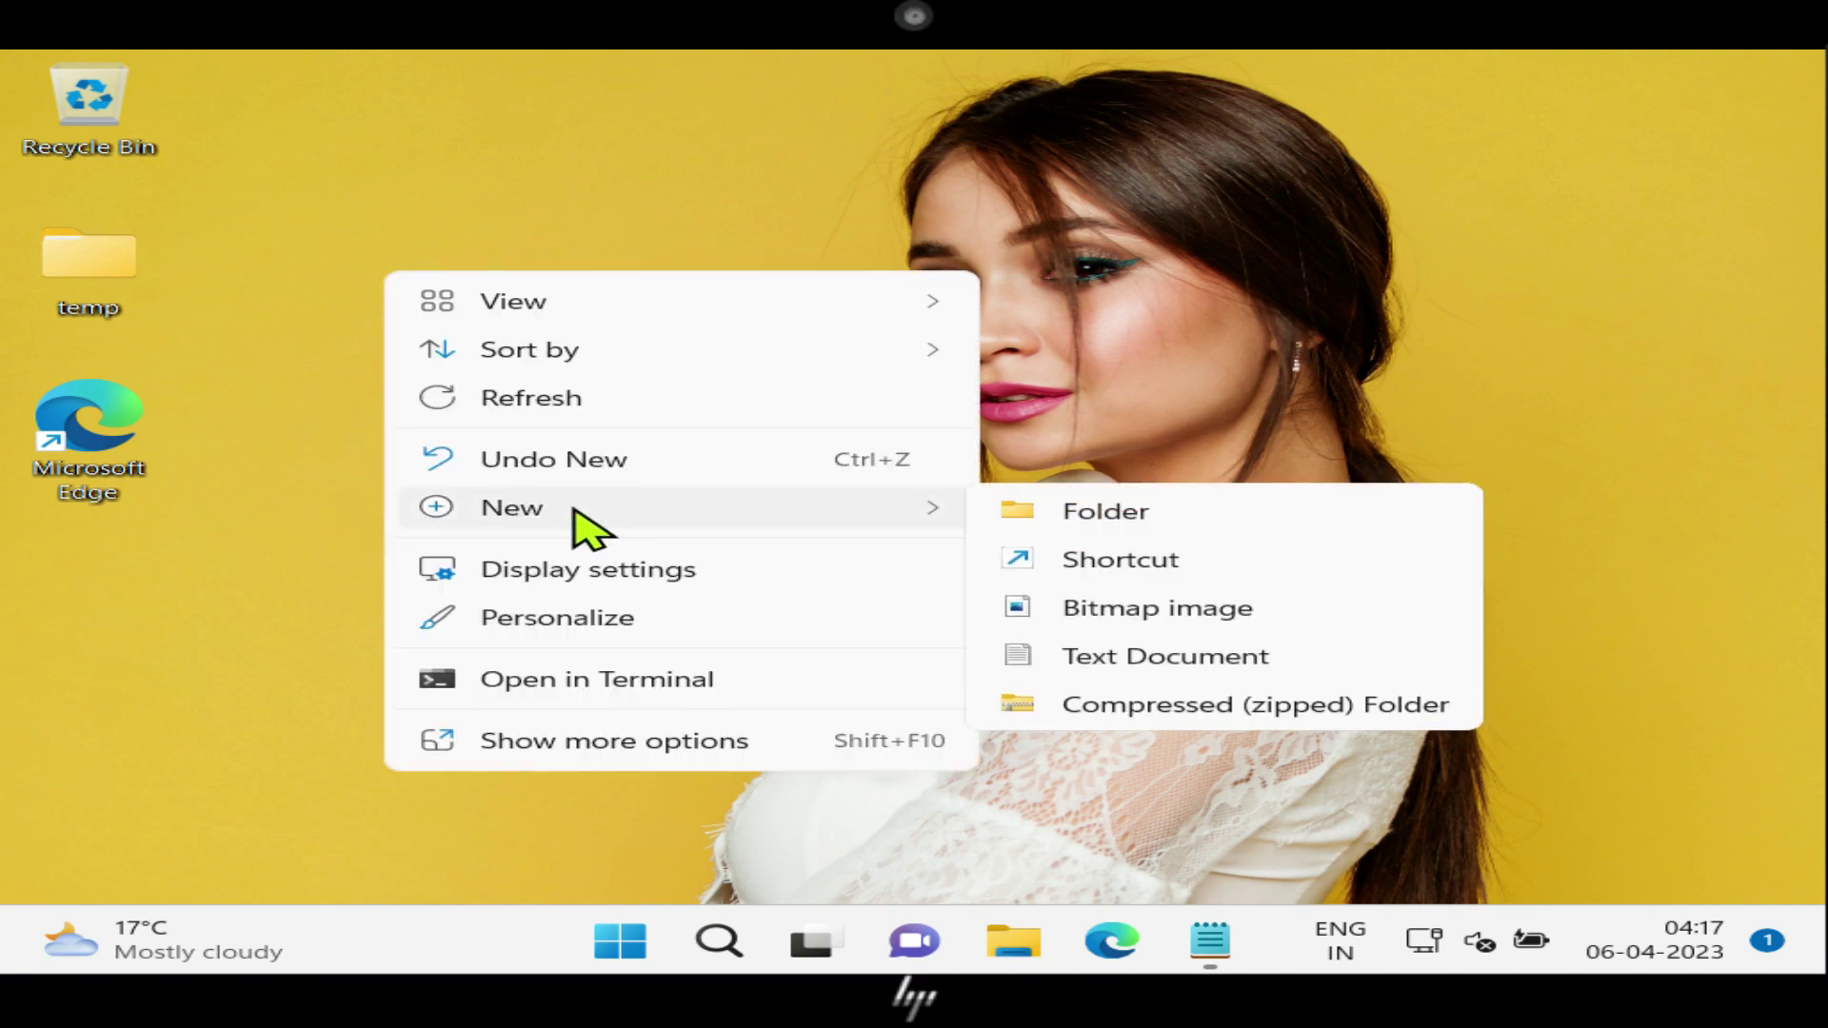
Create a new shortcut with the PowerShell turn-off-display command as its location
left_click(1104, 558)
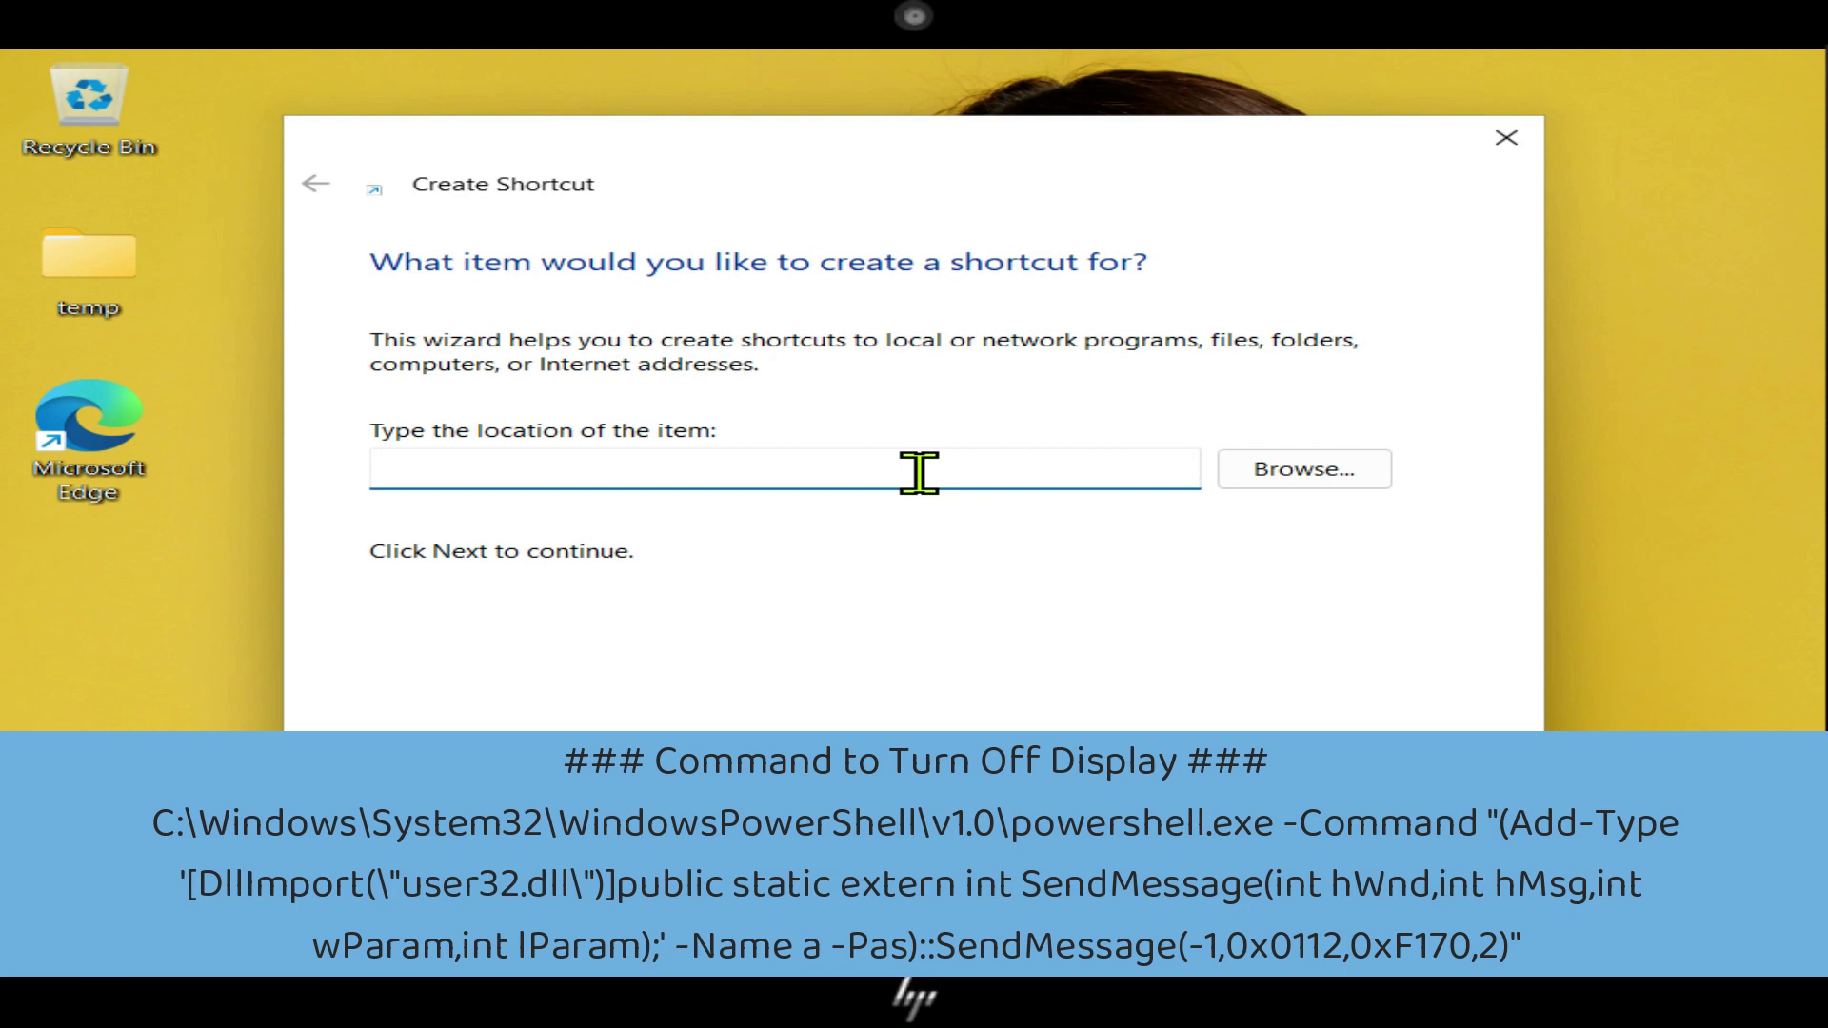
type("C:\\Windows\\System32\\WindowsPowerShell\\v1.0\\powershell.exe -Command \"(Add-Type '[DllImport(\\\"user32.dll\\\")]public static extern int SendMessage(int hWnd,int hMsg,int wParam,int lParam);' -Name a -Pas)::SendMessage(-1,0x0112,0xF170,2)\"")
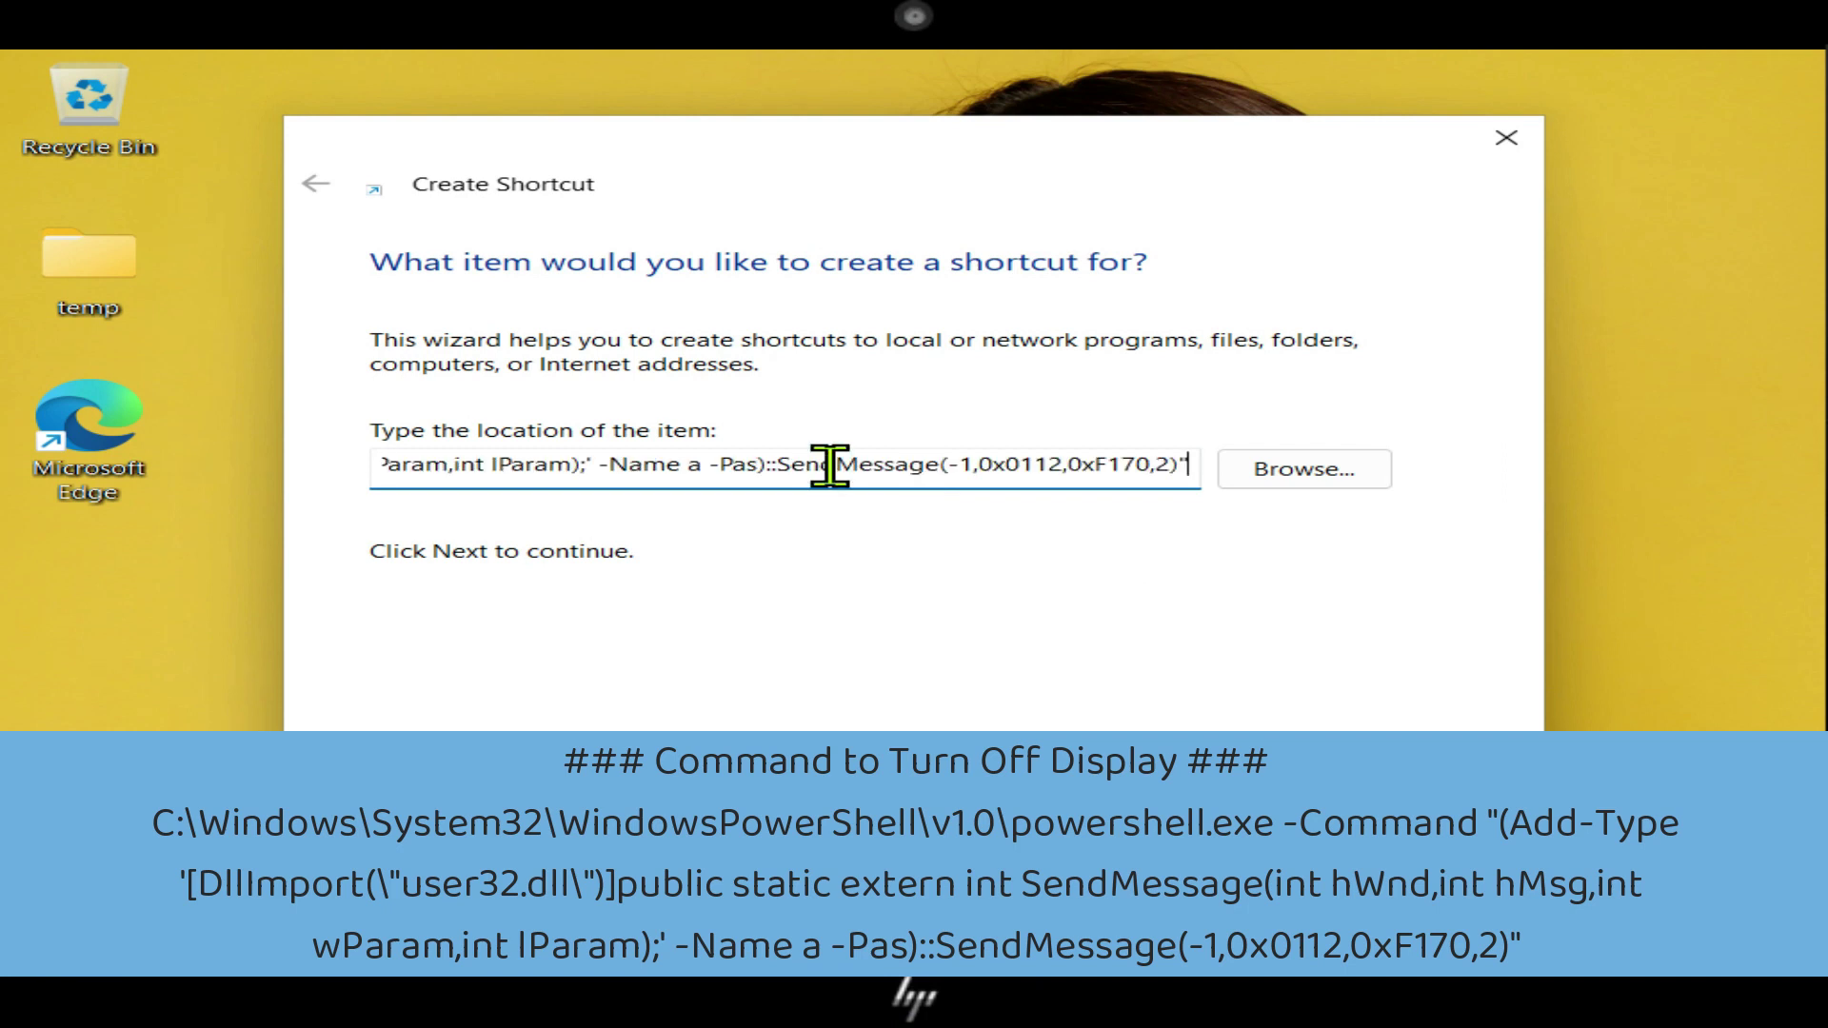
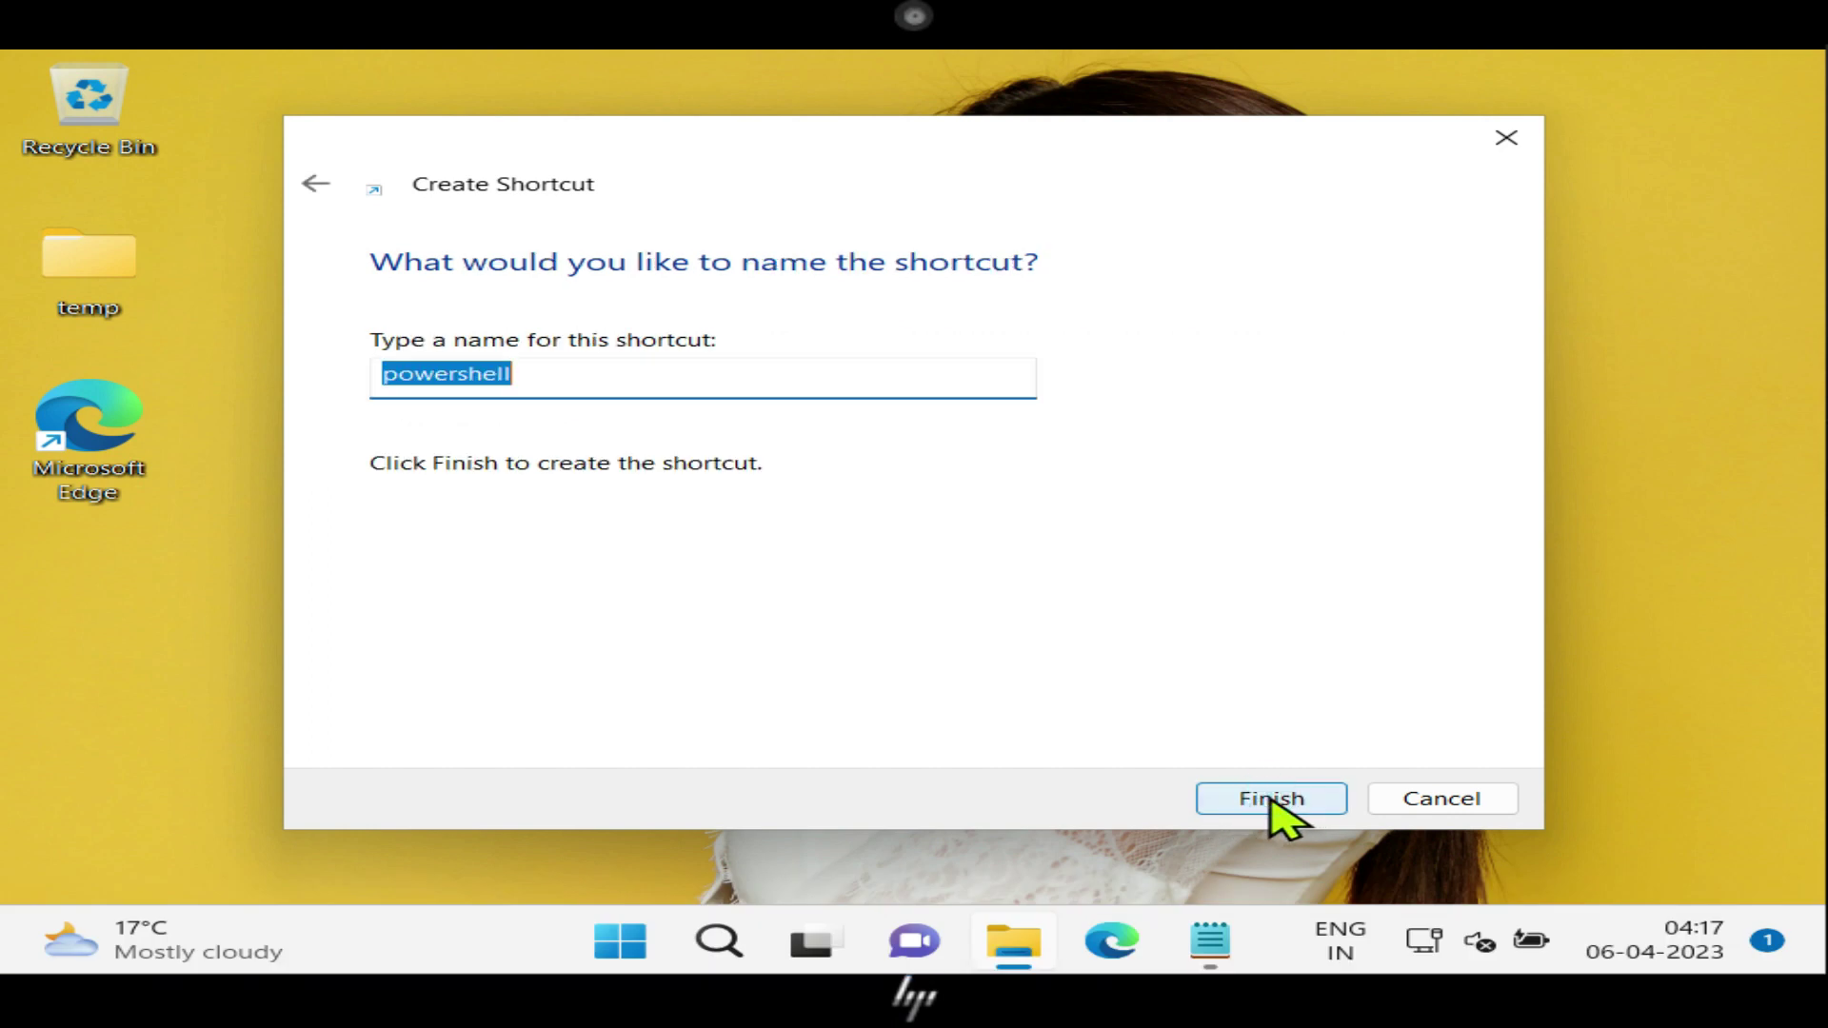
Name the new shortcut MonitorOFF and place it on the desktop below Microsoft Edge
type("MonitorOFF")
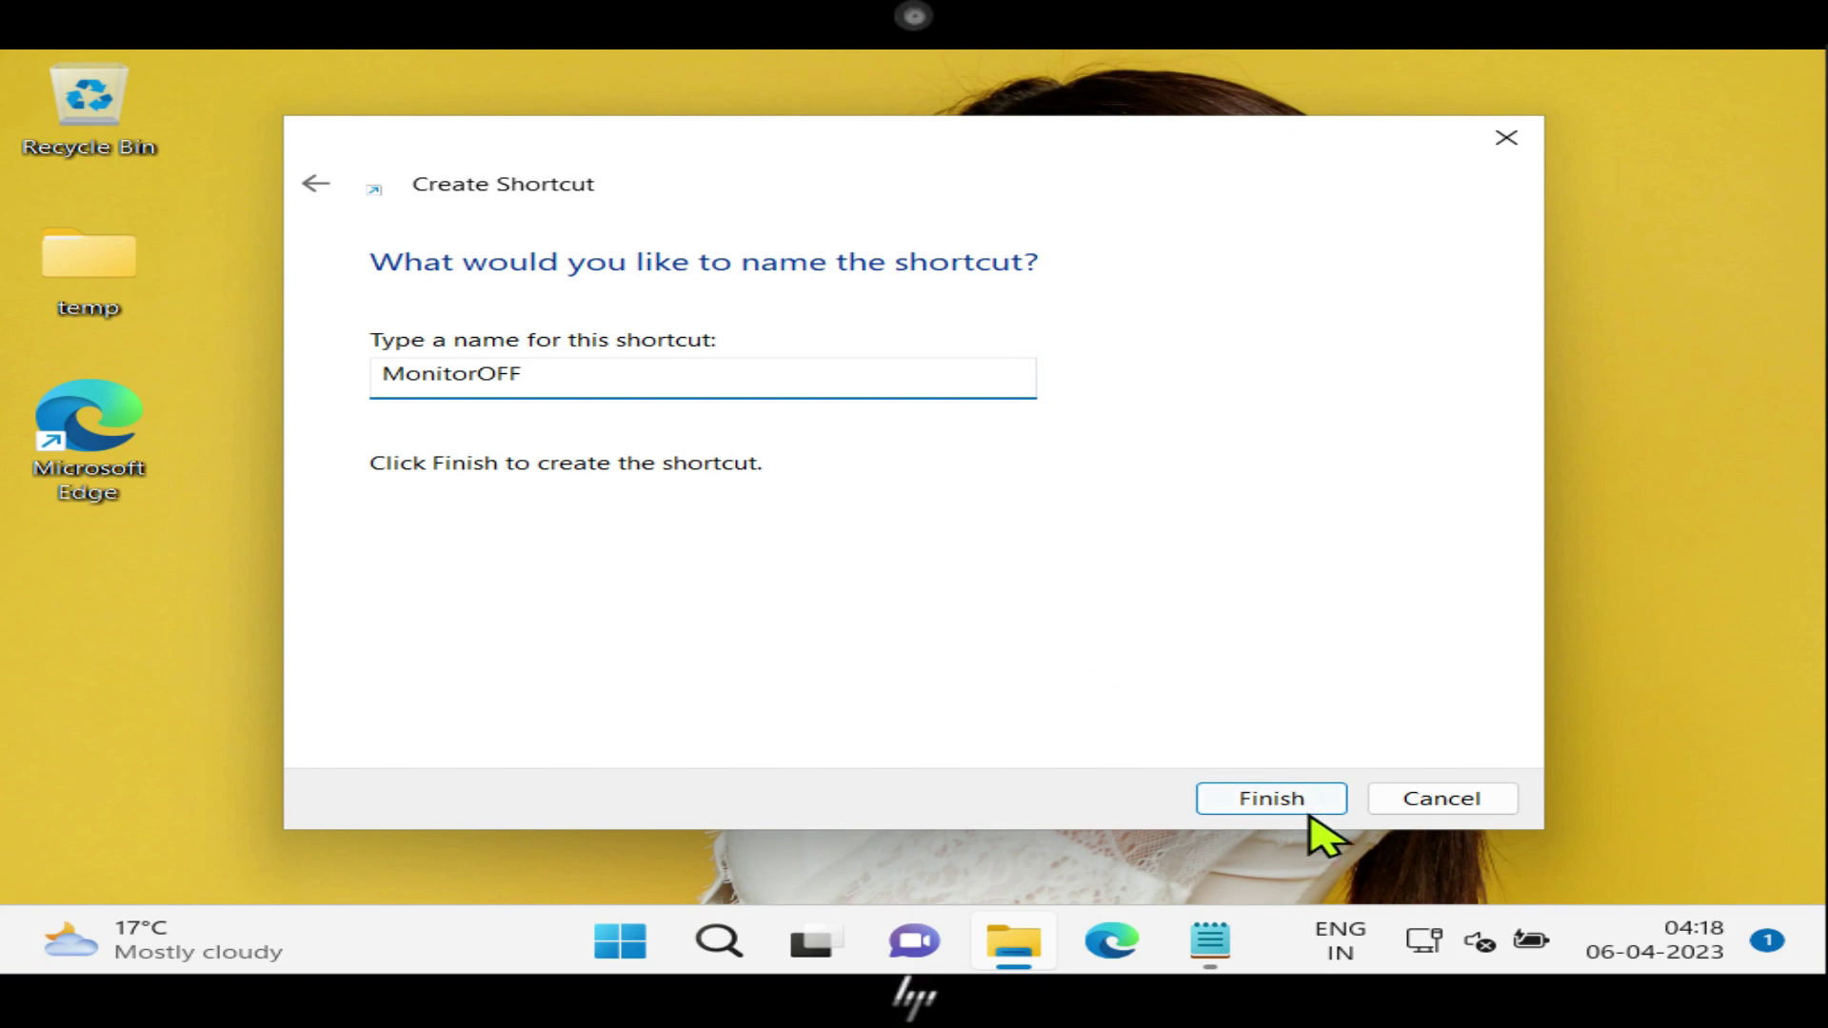
left_click(1267, 800)
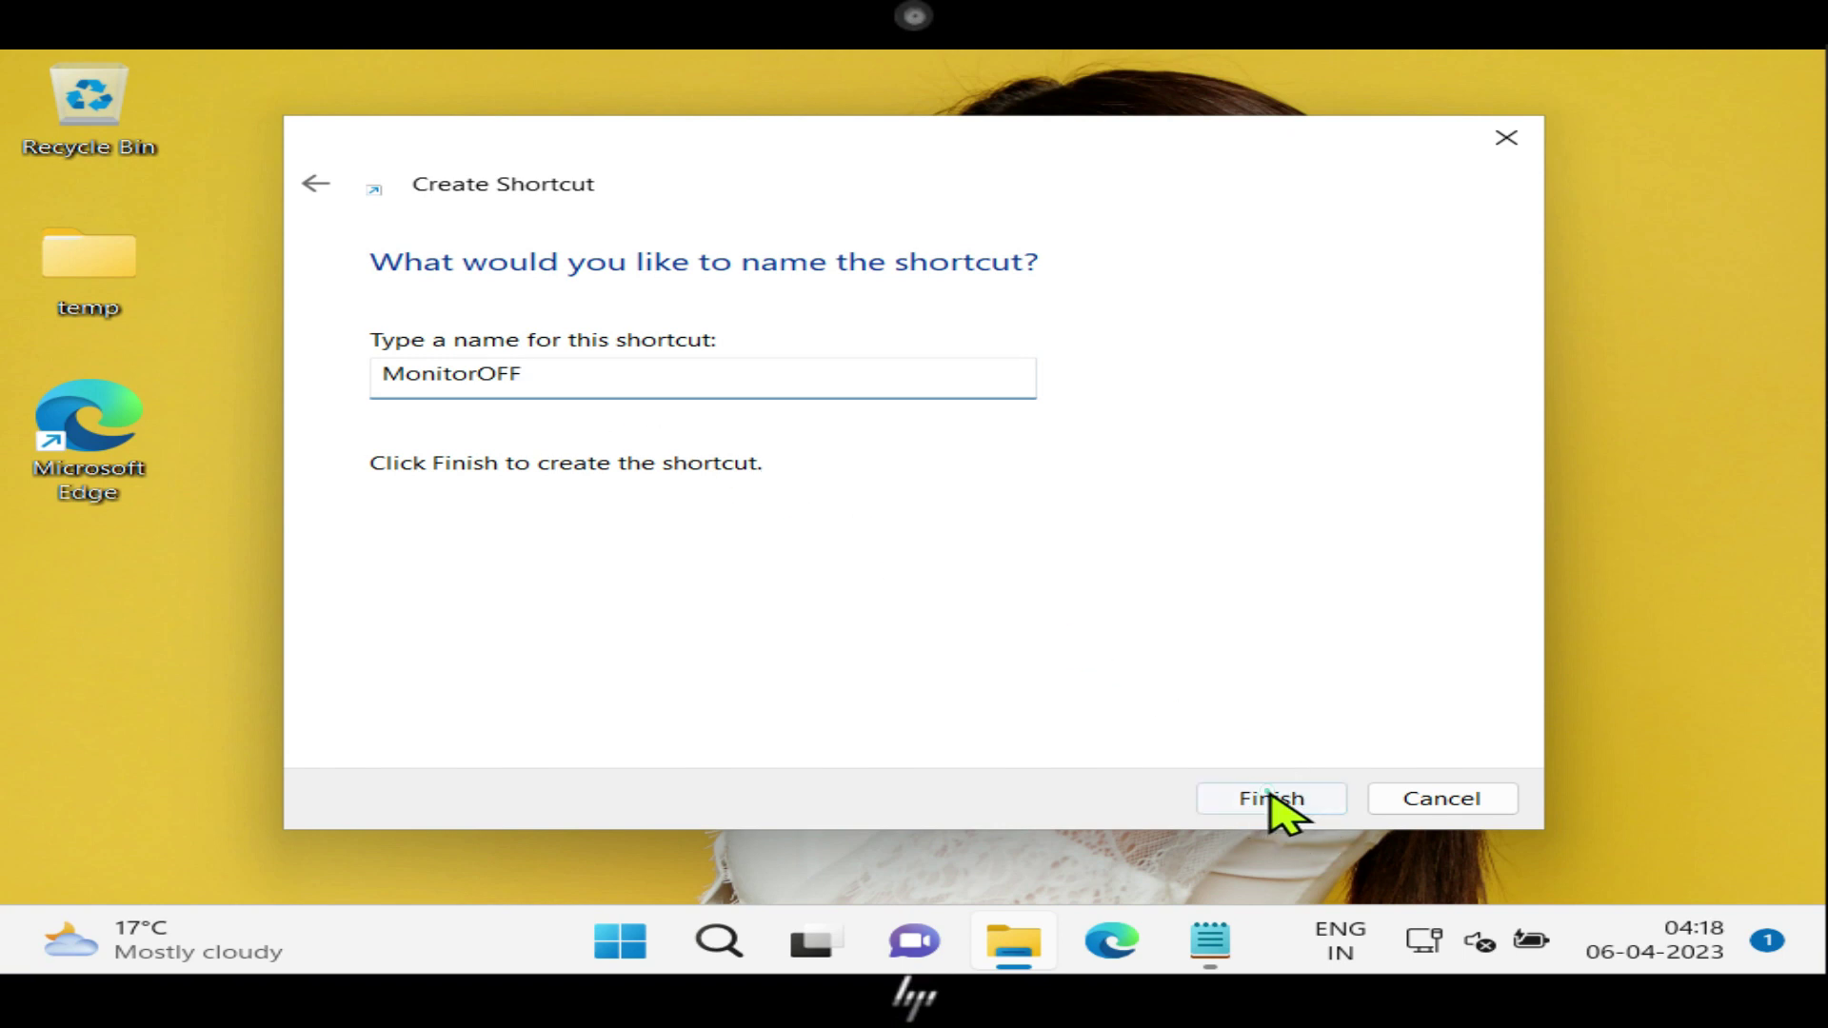
left_click_drag(410, 604, 107, 617)
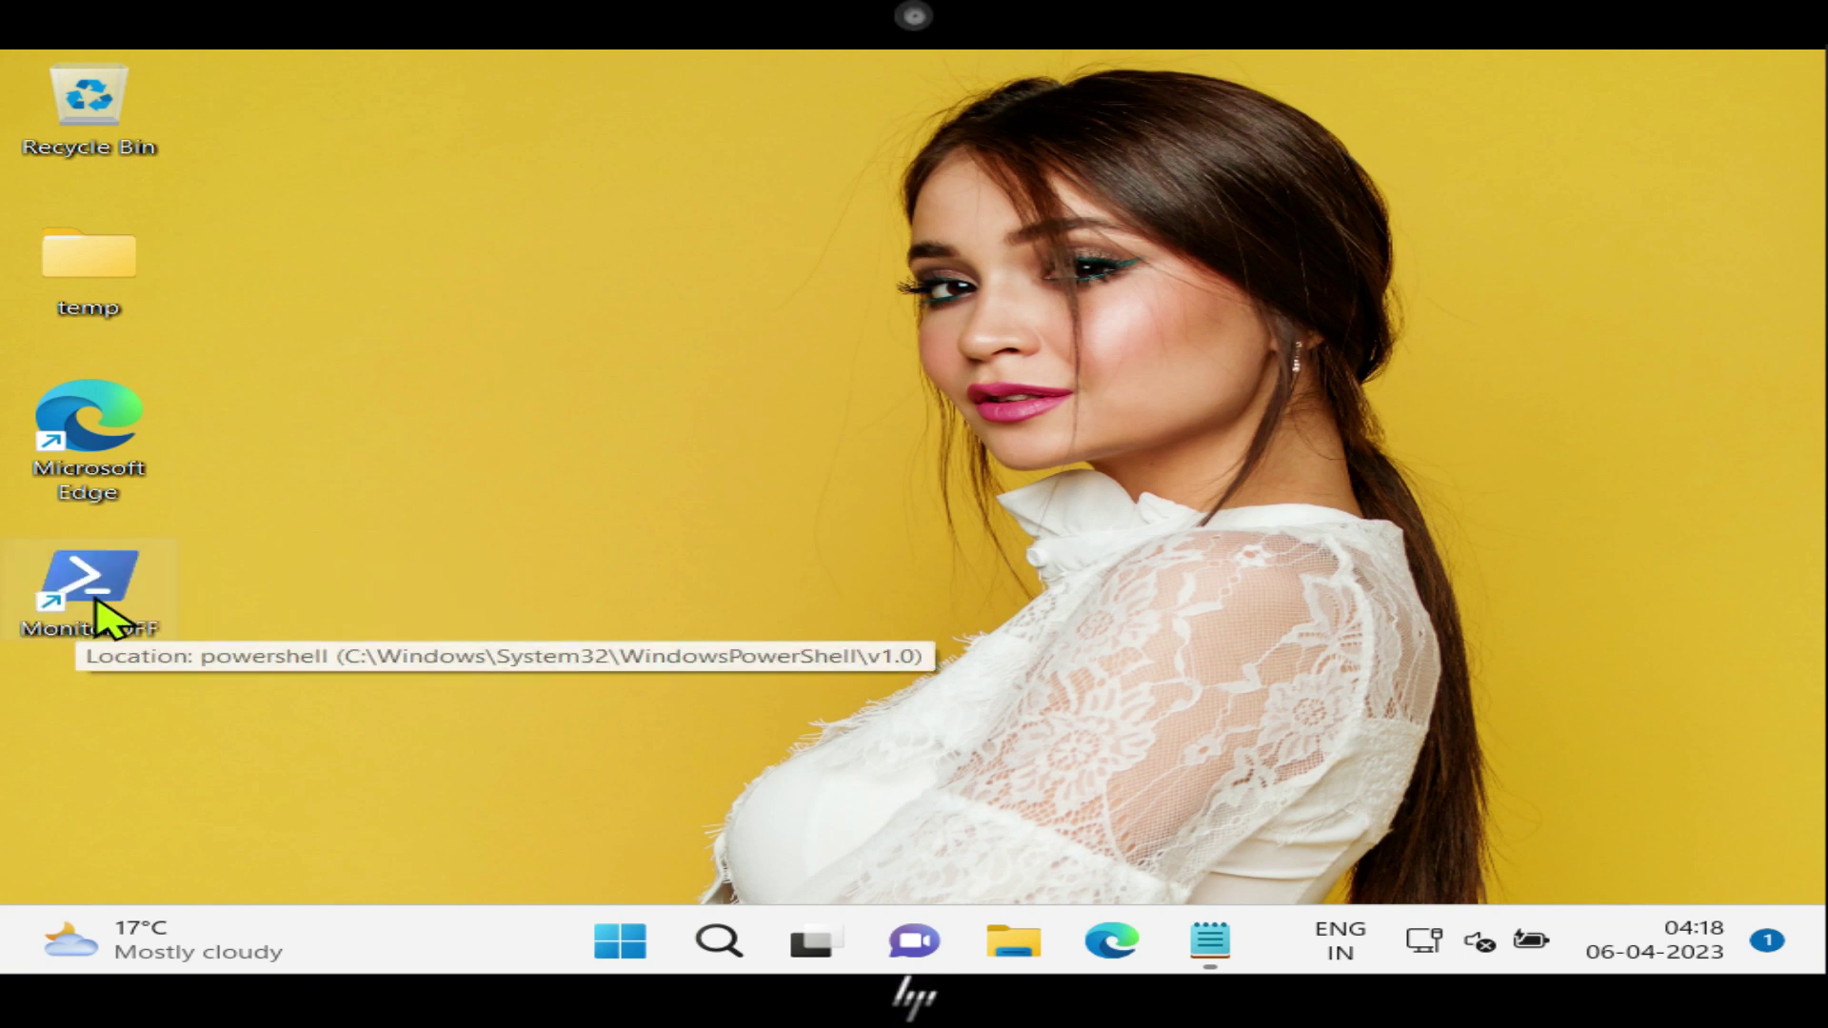
Give the MonitorOFF shortcut the hotkey Ctrl + Alt + M in its Properties and save
right_click(95, 600)
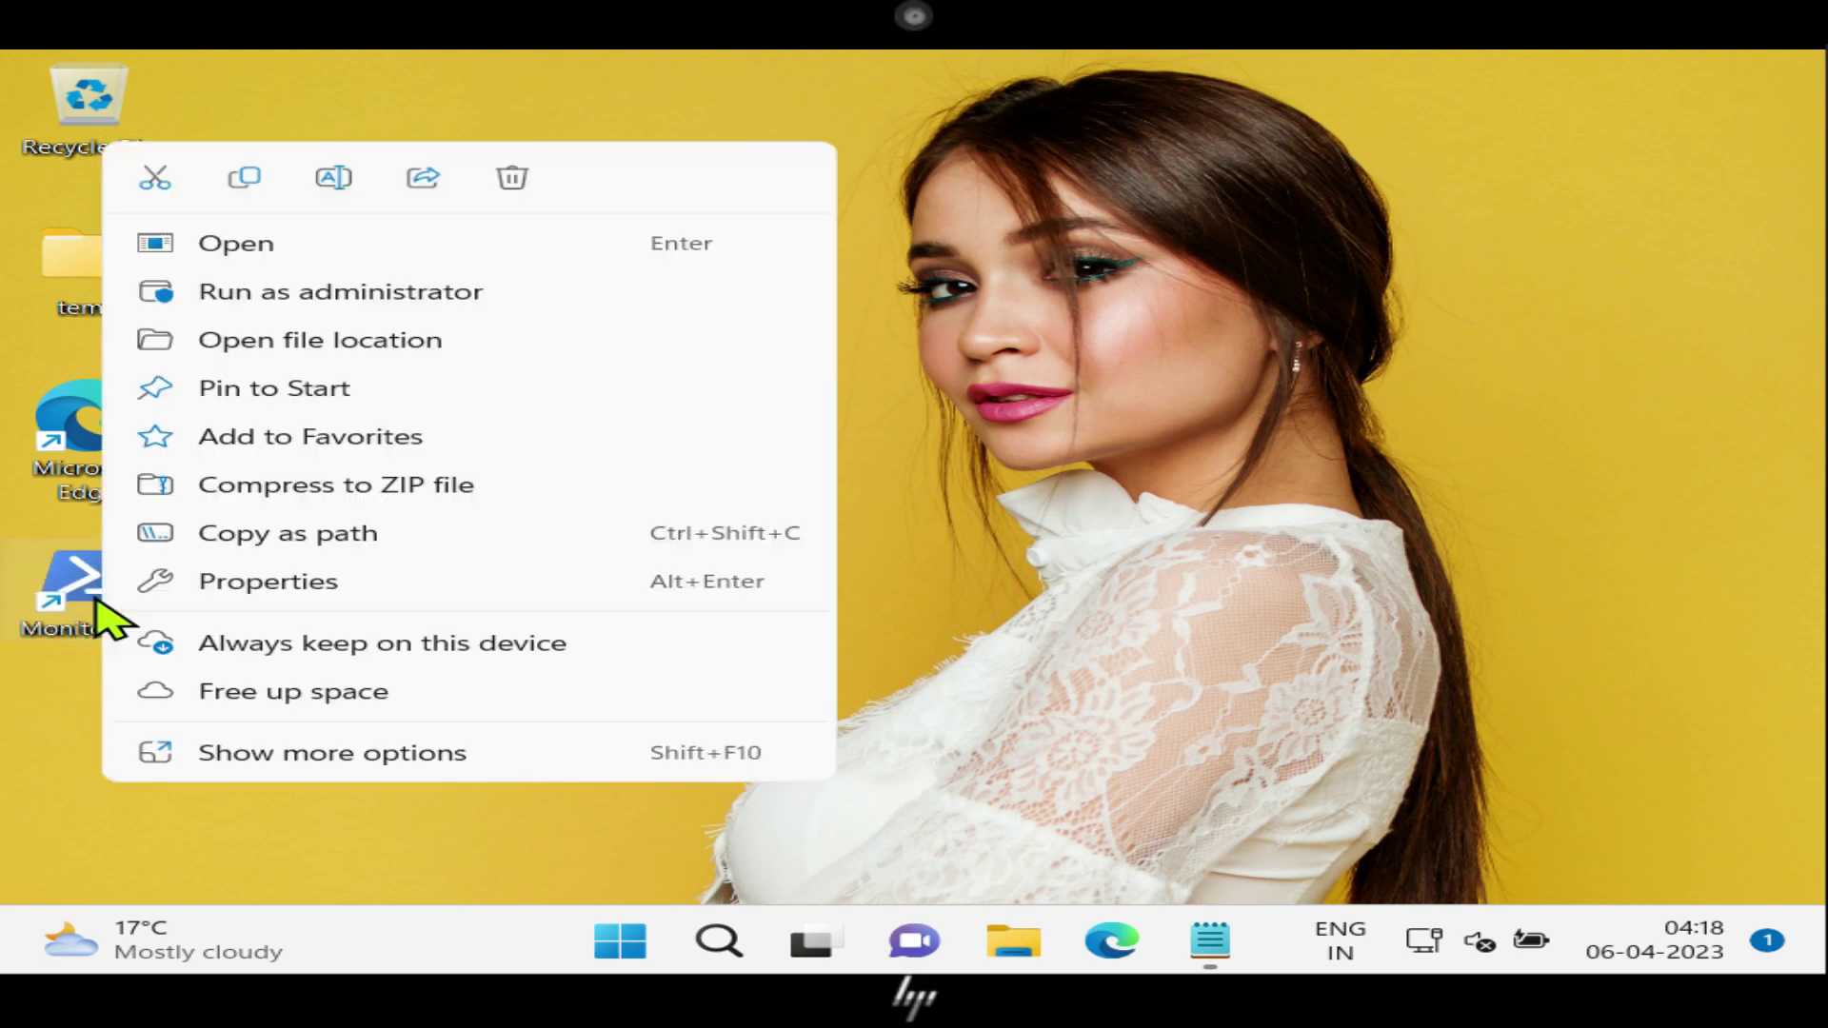
left_click(398, 582)
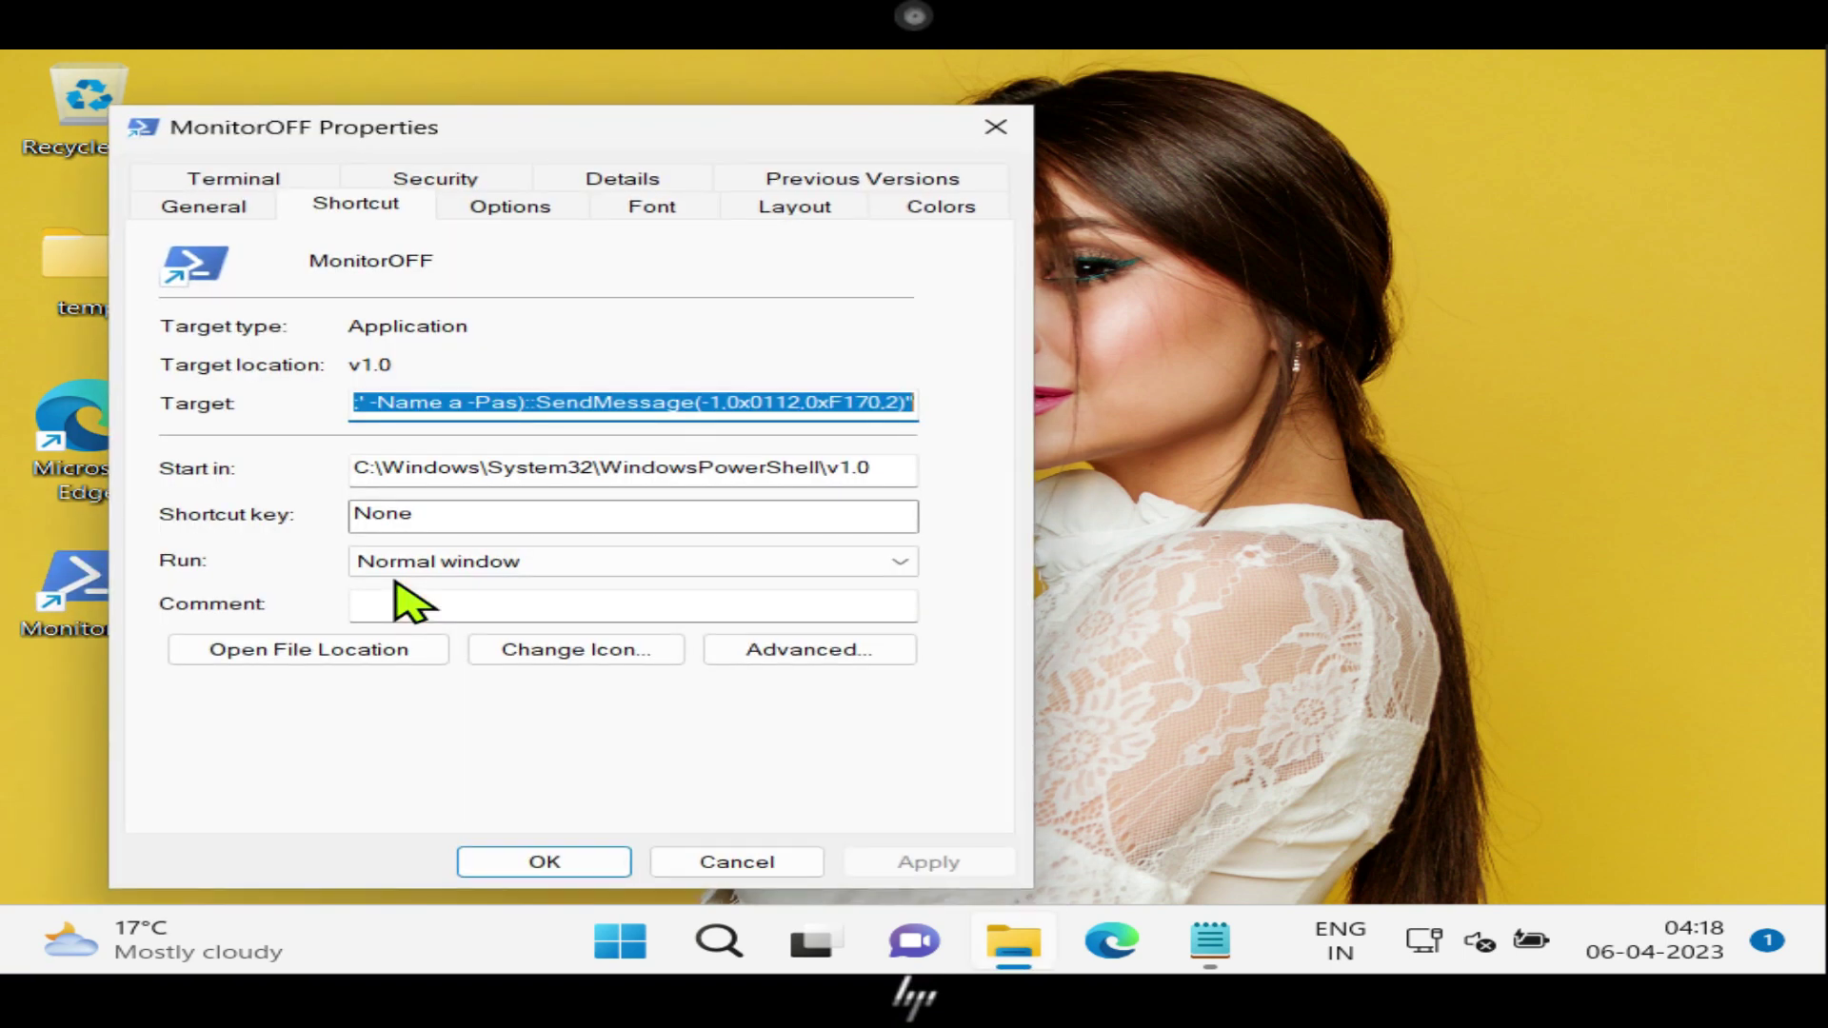
left_click(367, 205)
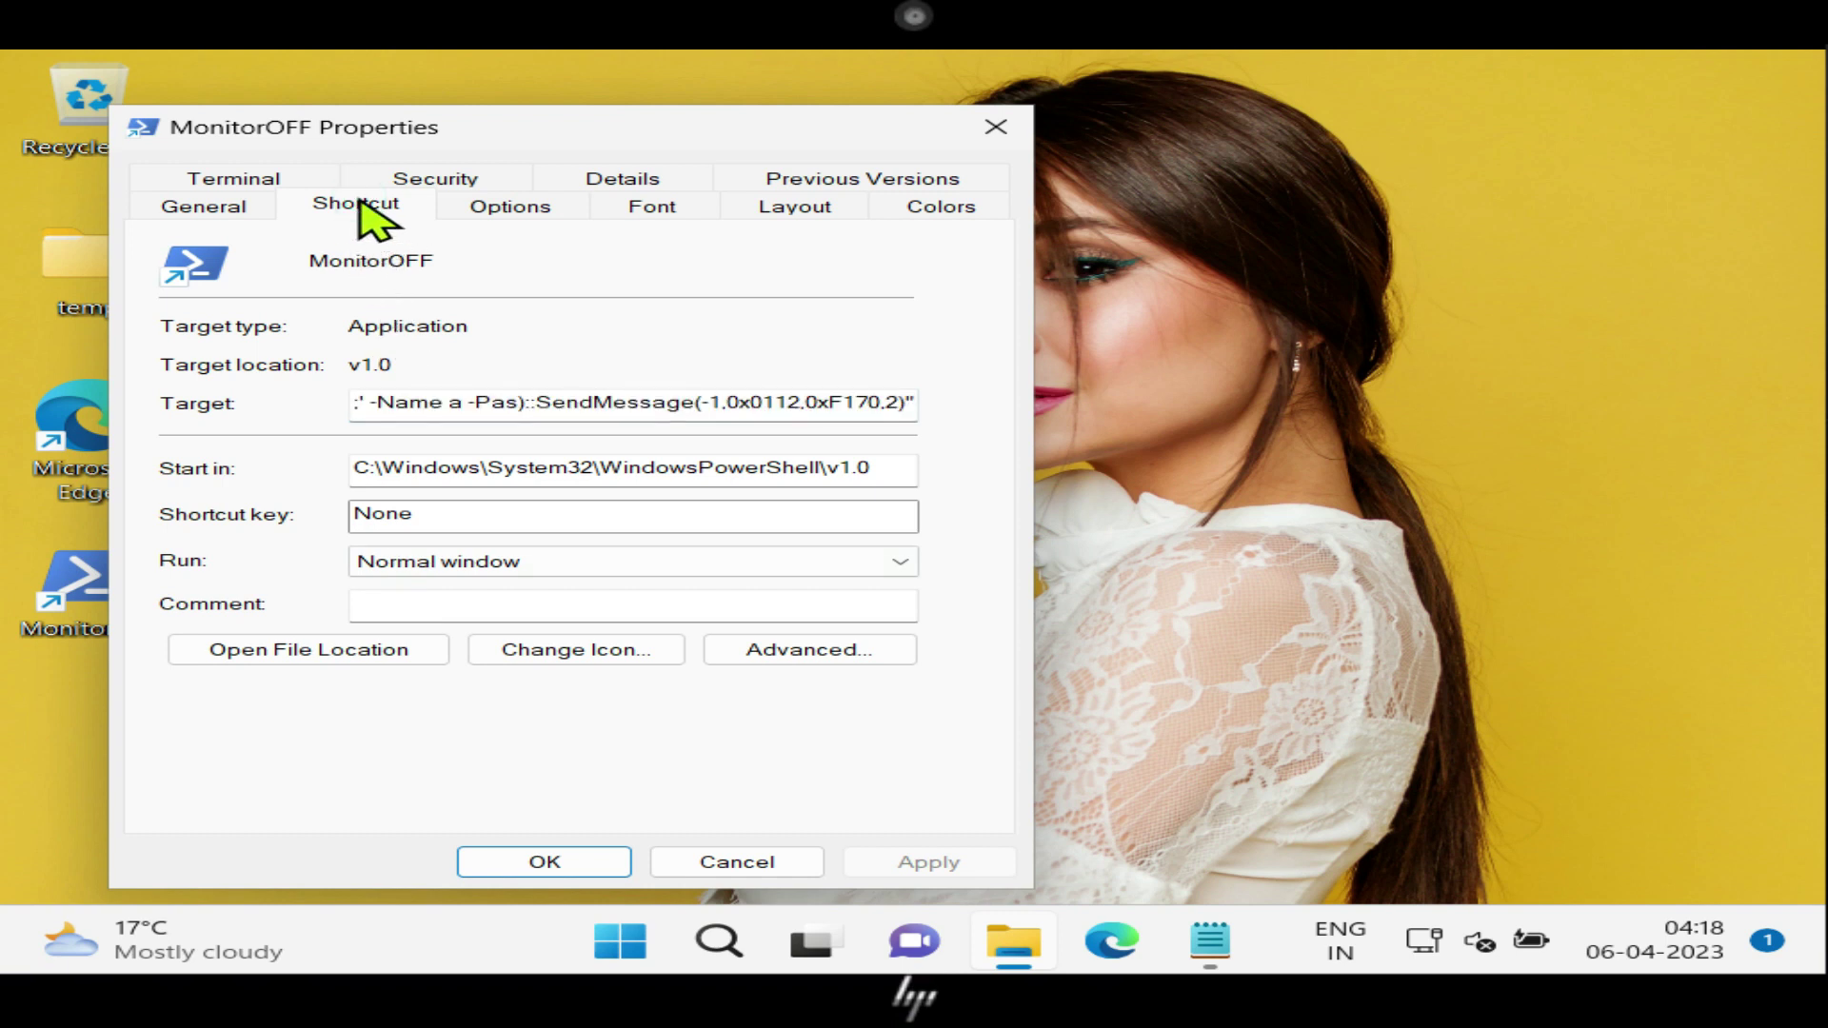
left_click(440, 510)
key("ctrl+alt+m")
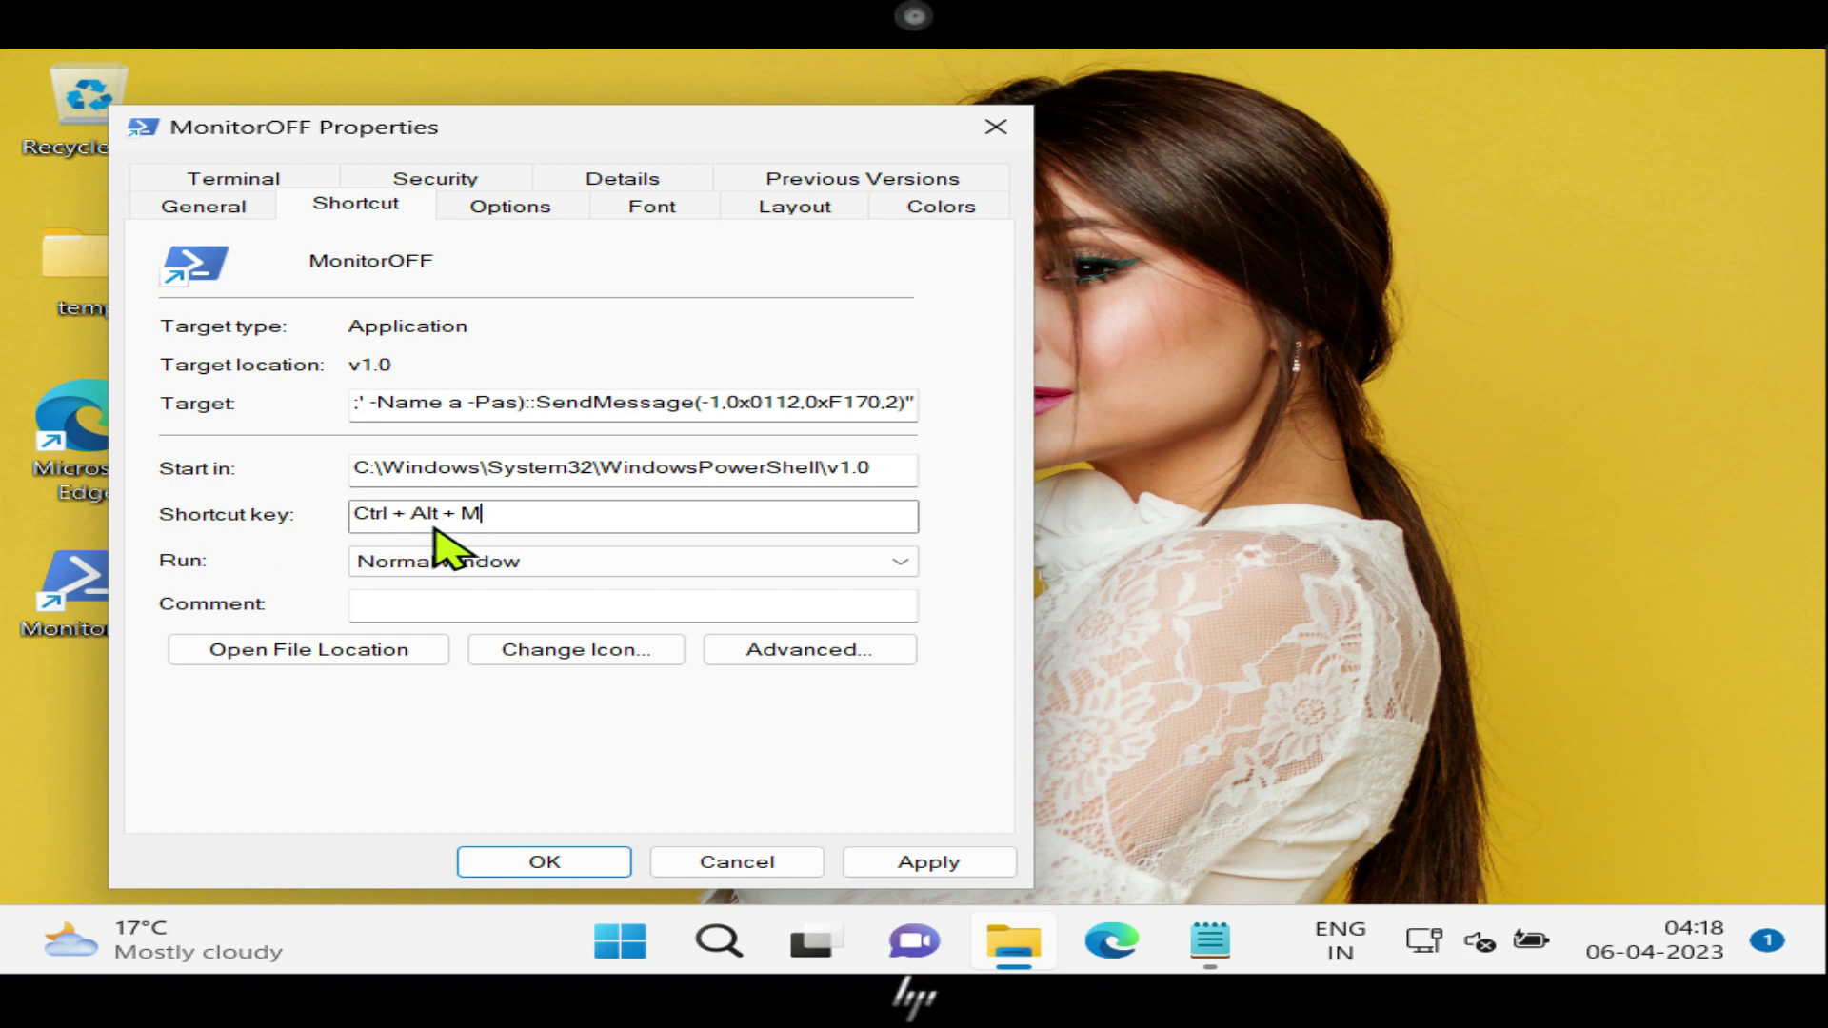
left_click(1002, 862)
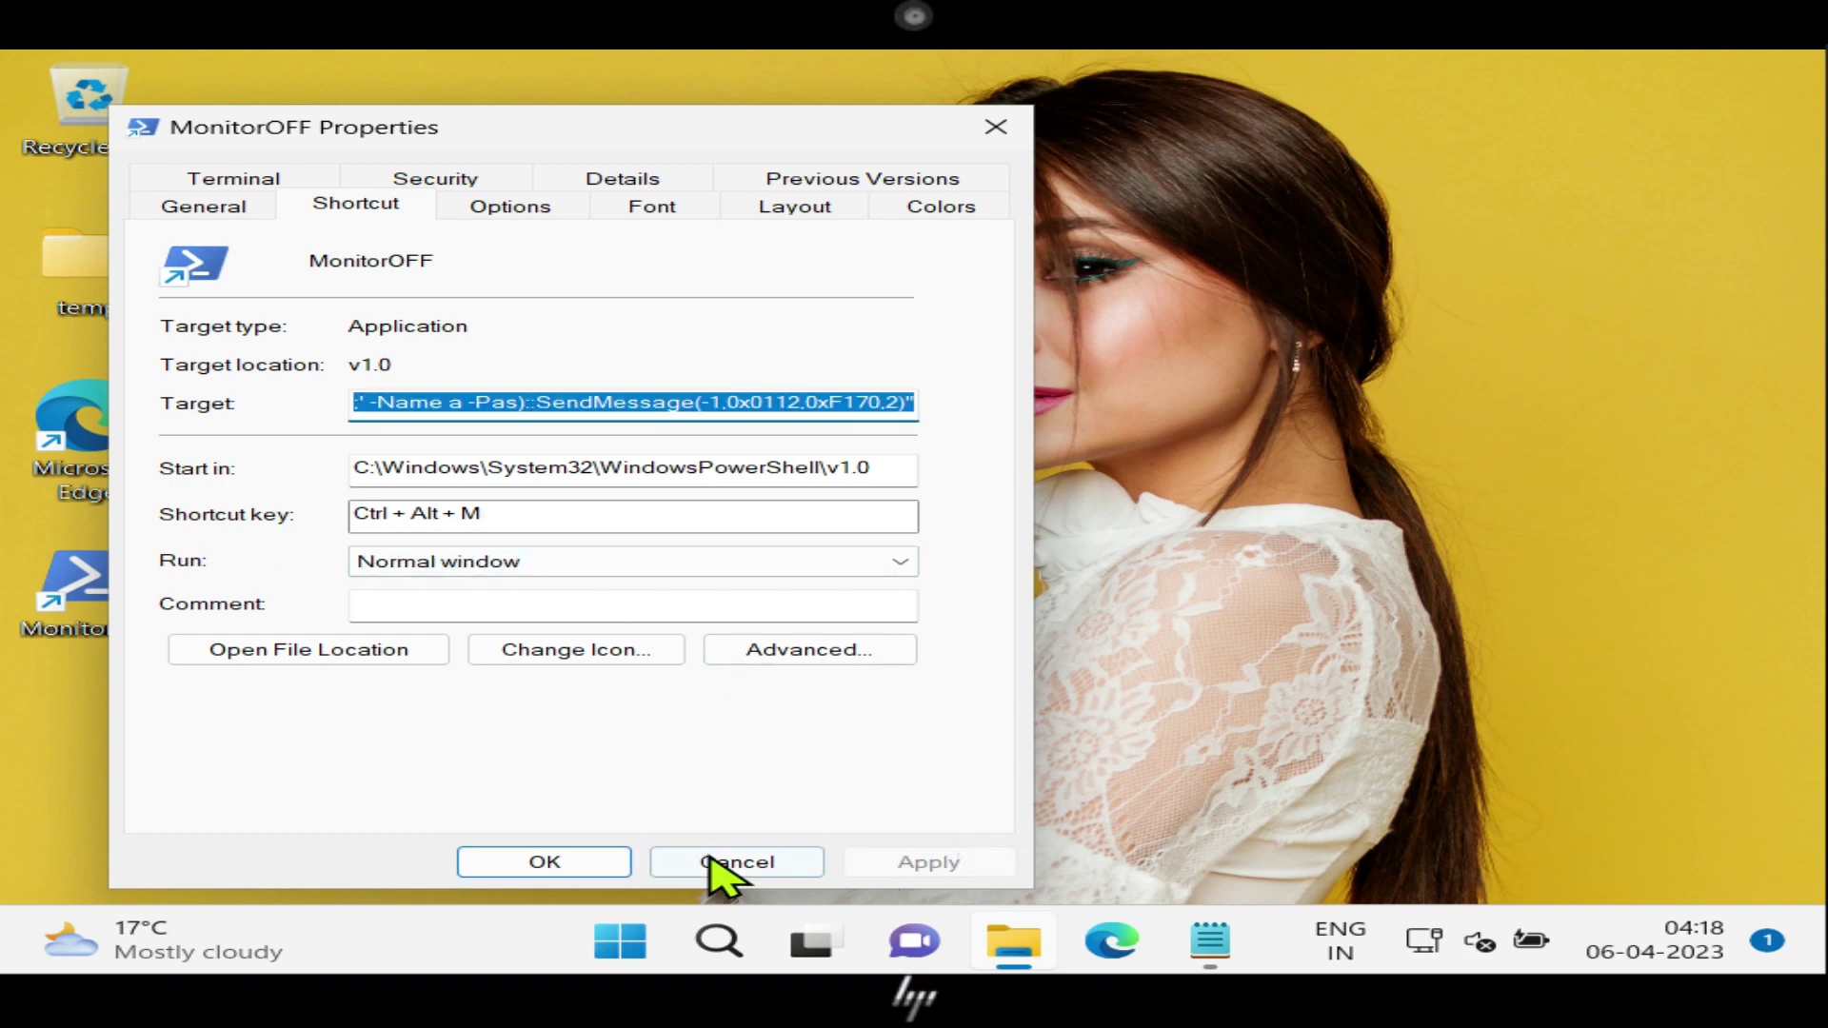
left_click(590, 868)
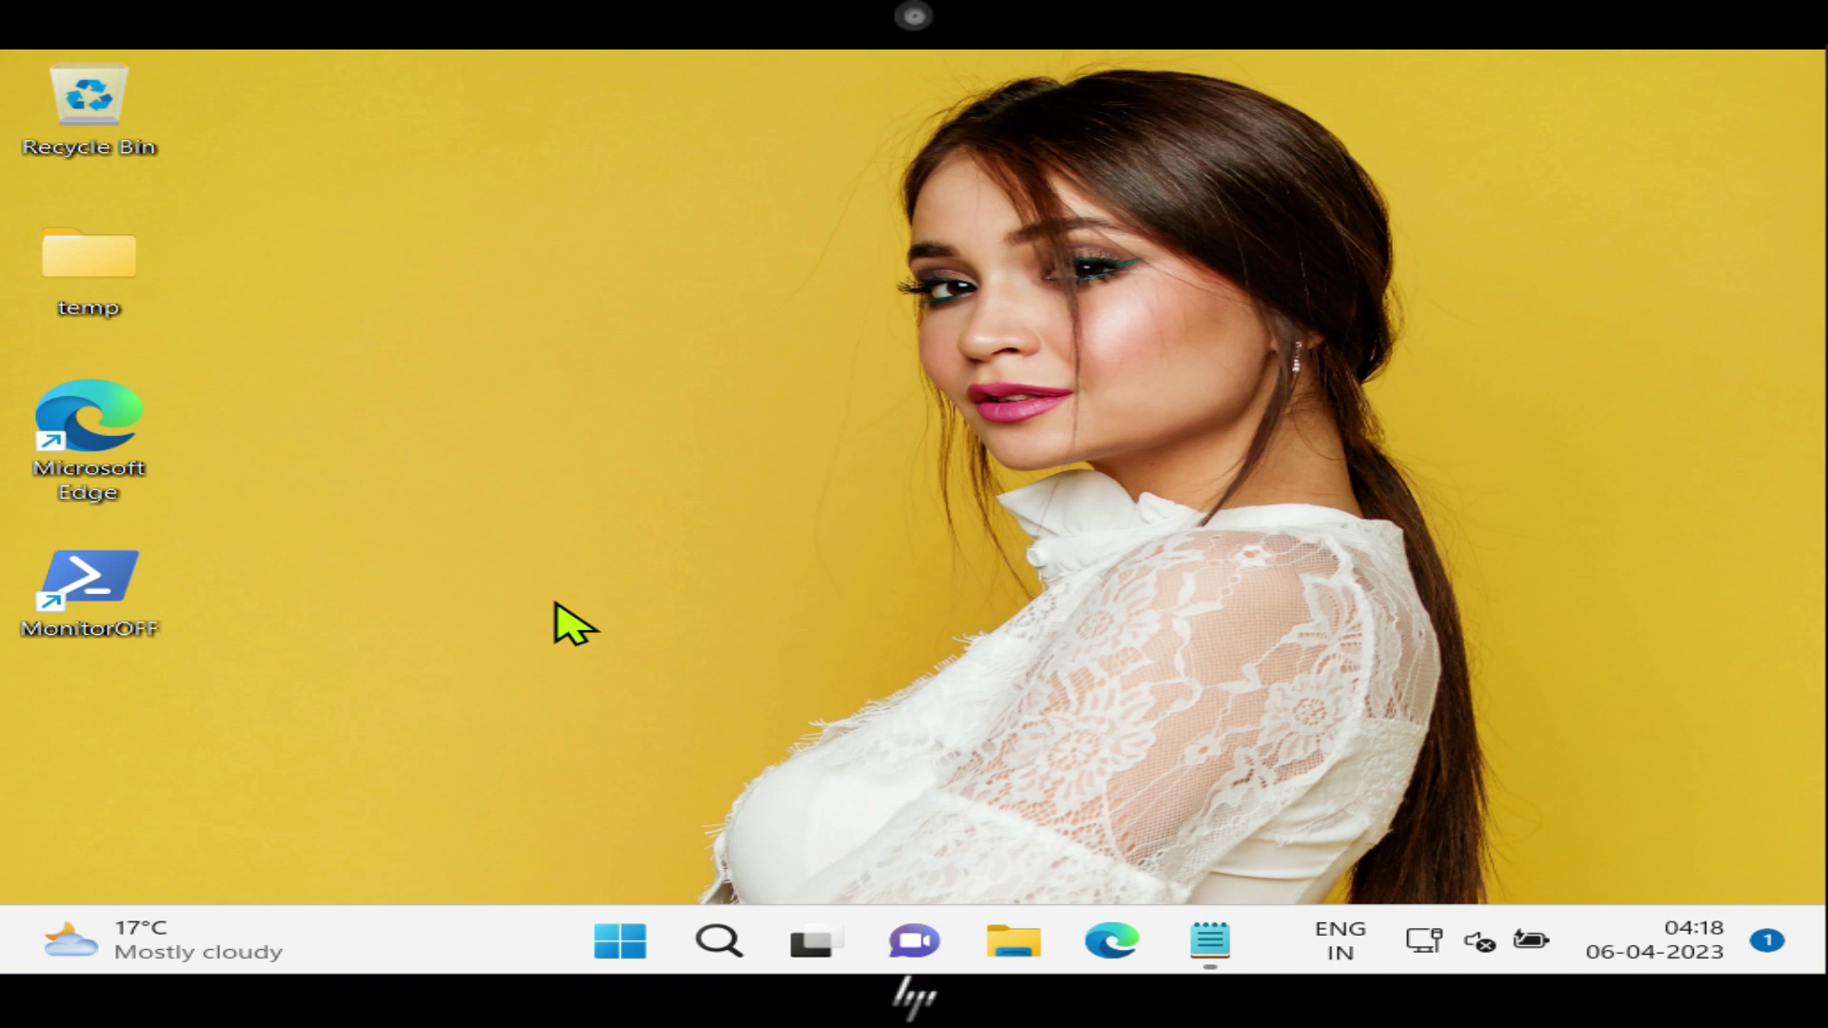
key("ctrl+alt+m")
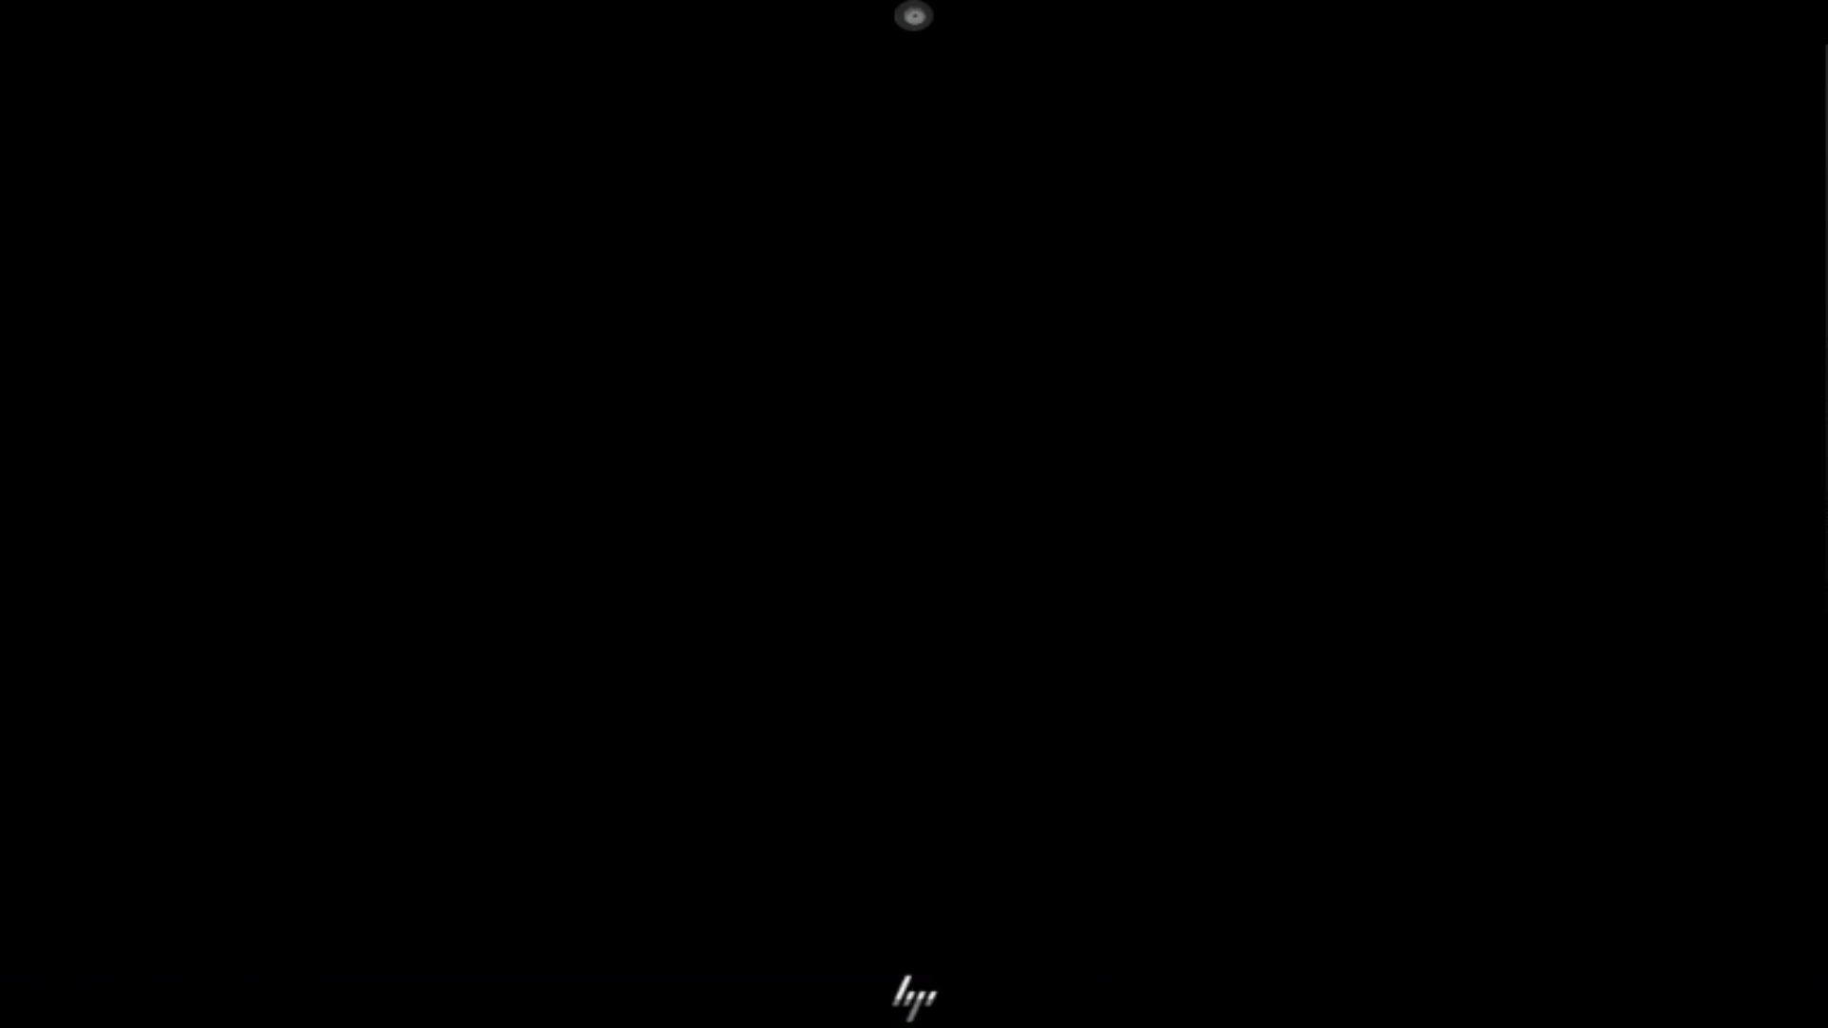
mouse_move(460, 583)
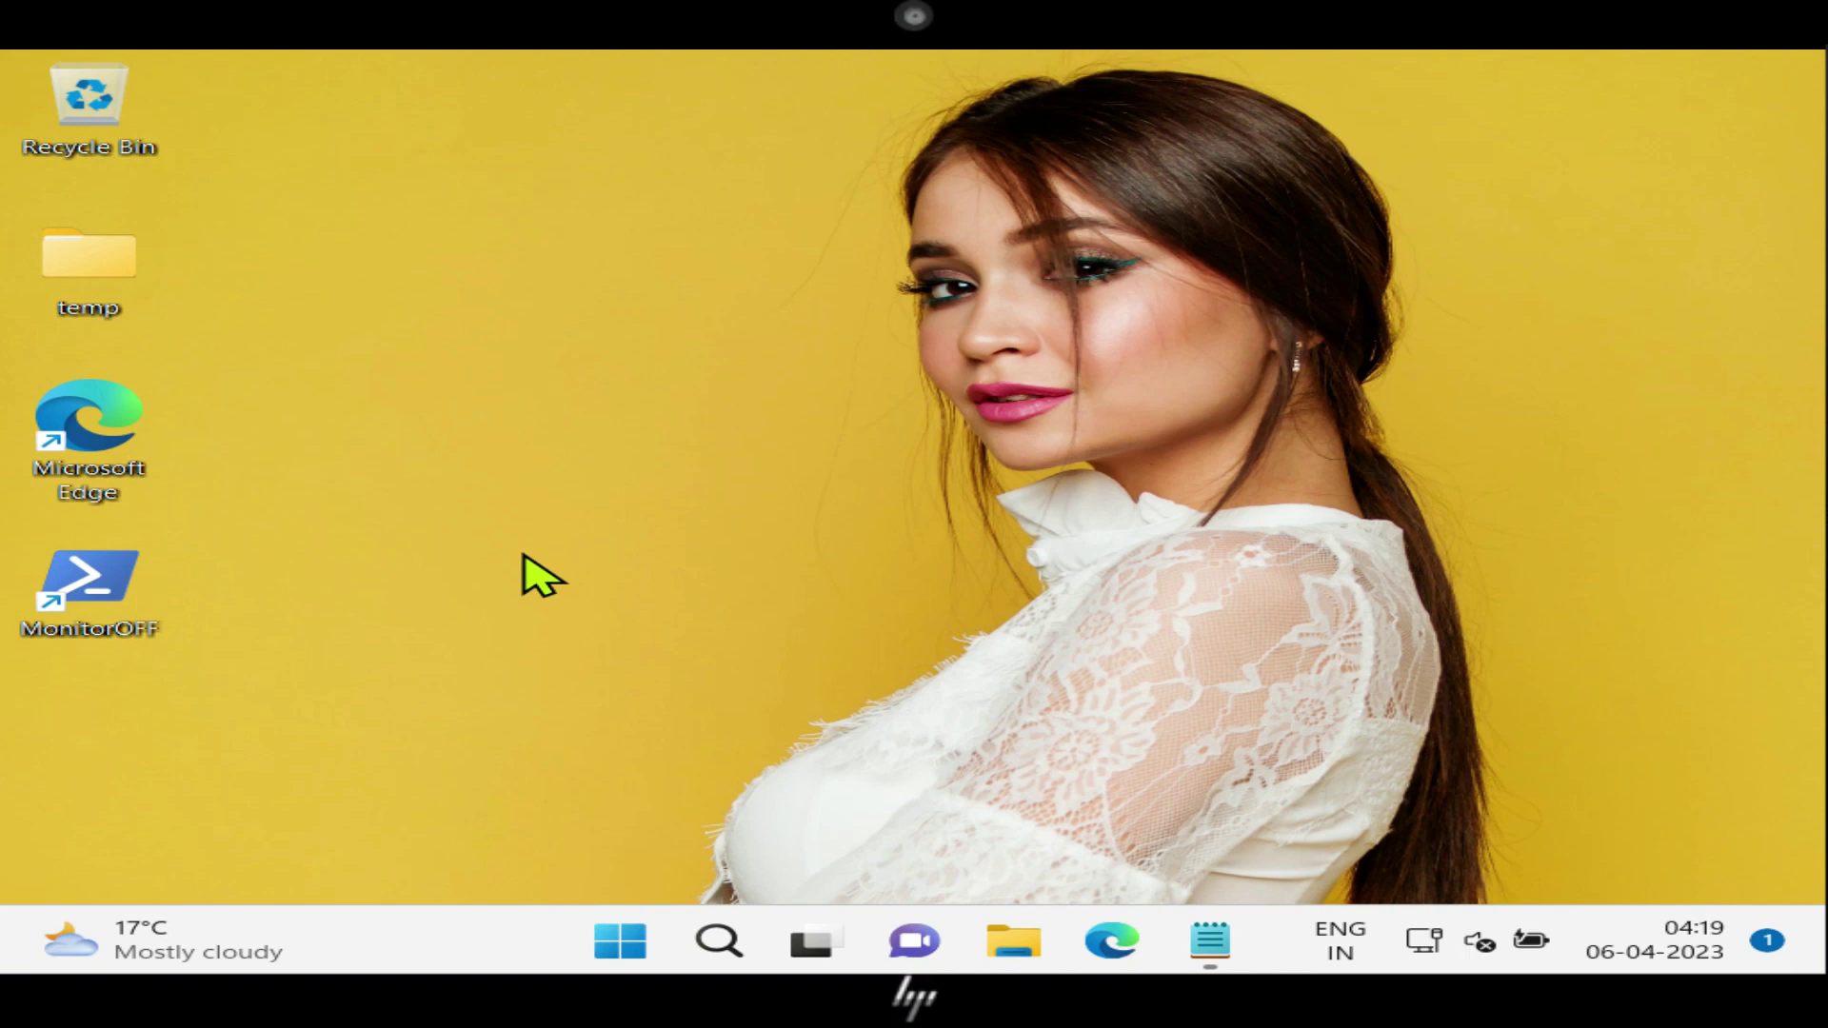
double_click(92, 592)
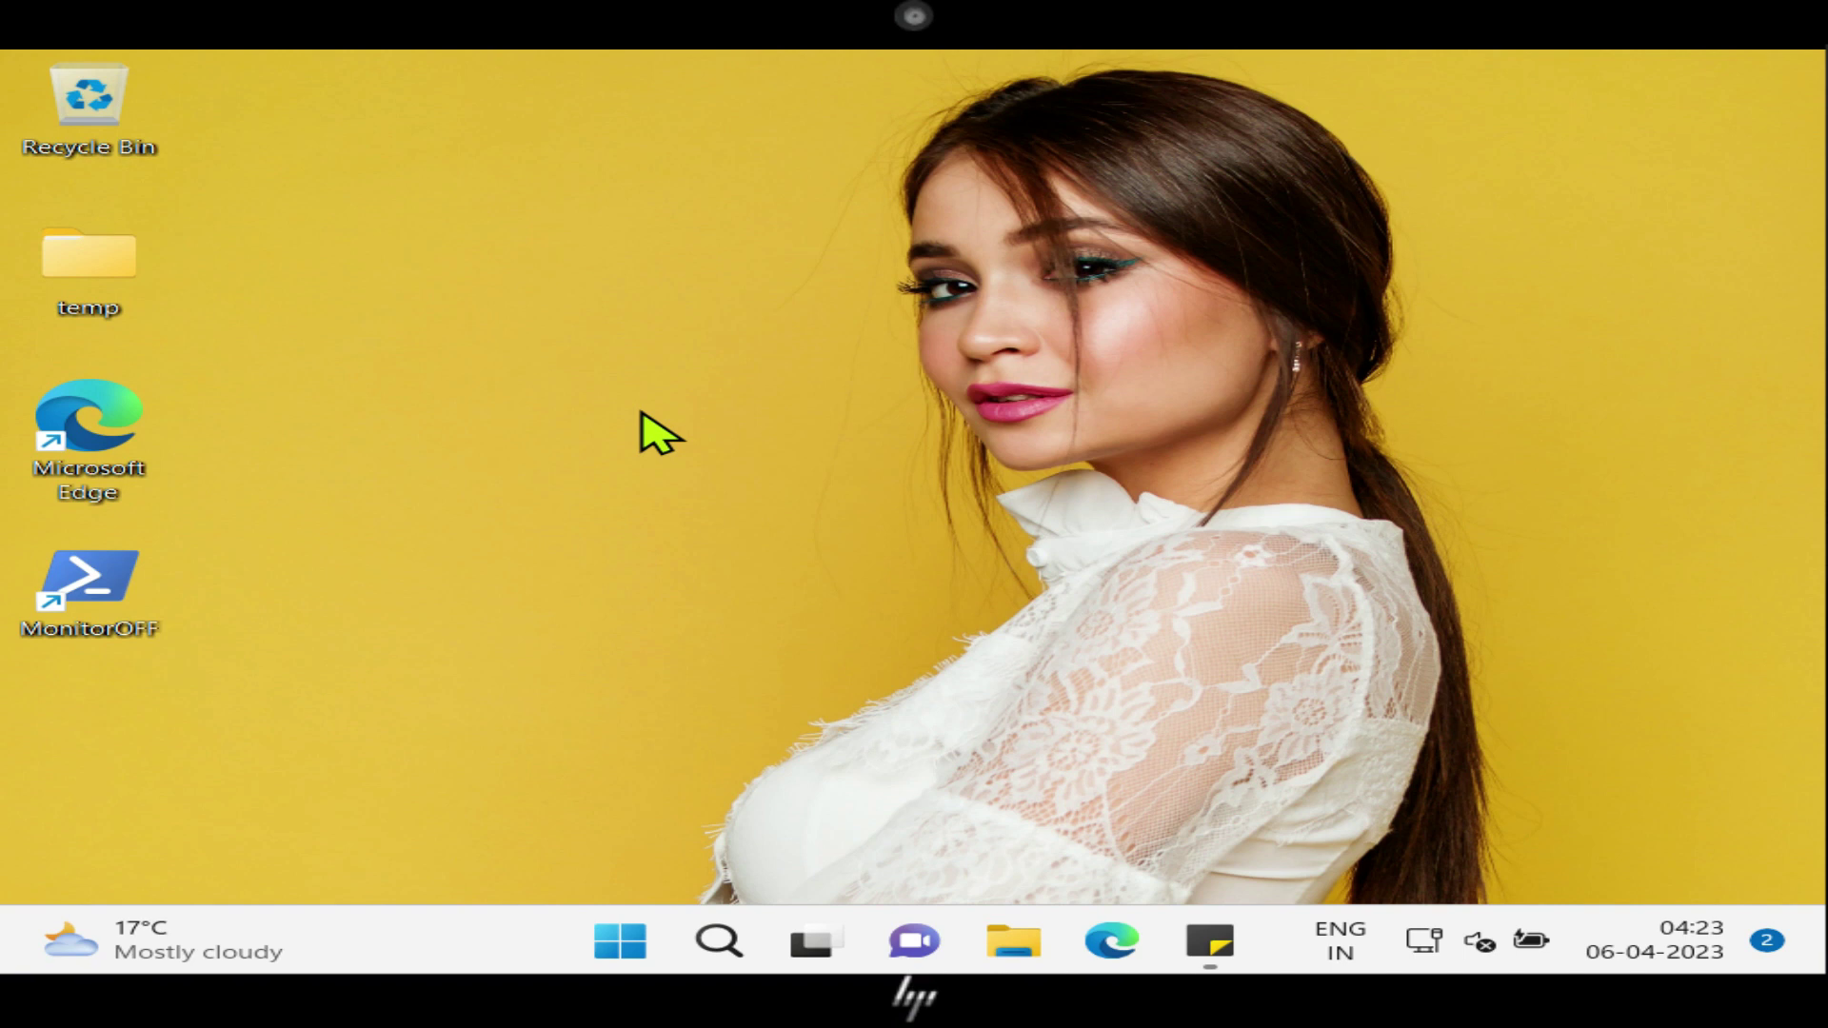
Launch Notepad from Windows search
left_click(720, 941)
type("N")
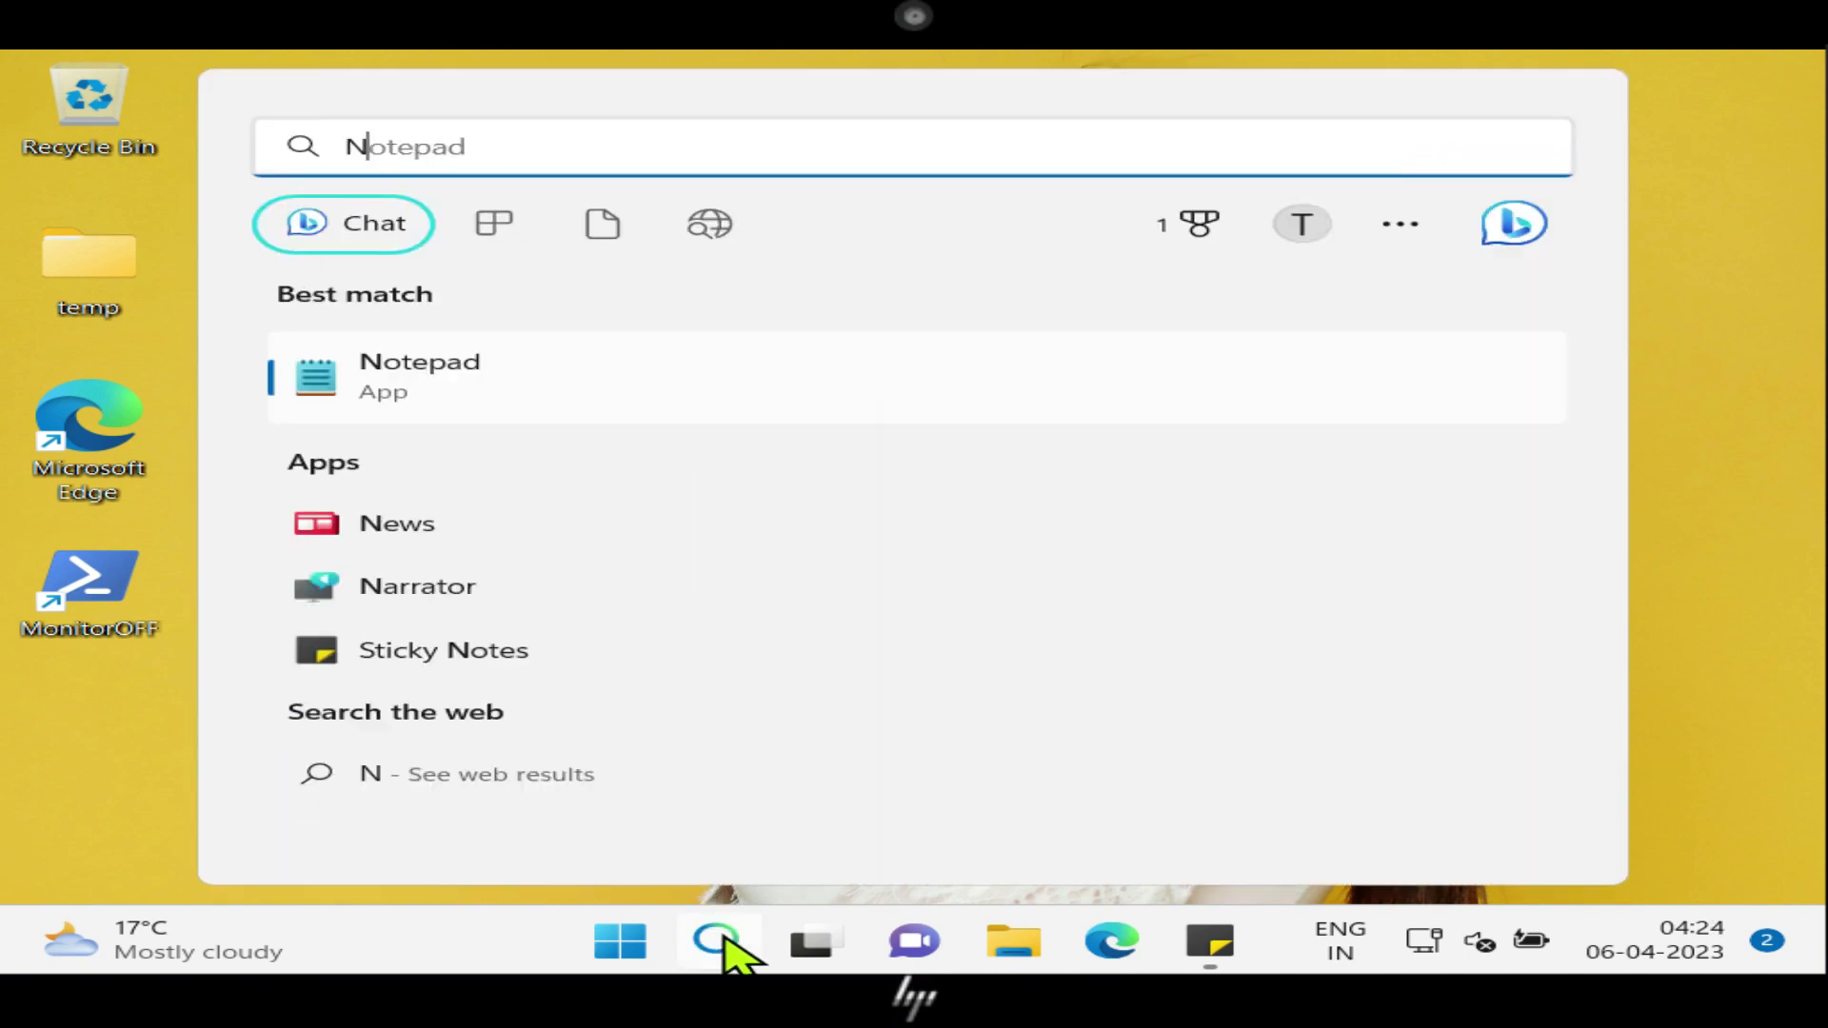
type("OTEPAD")
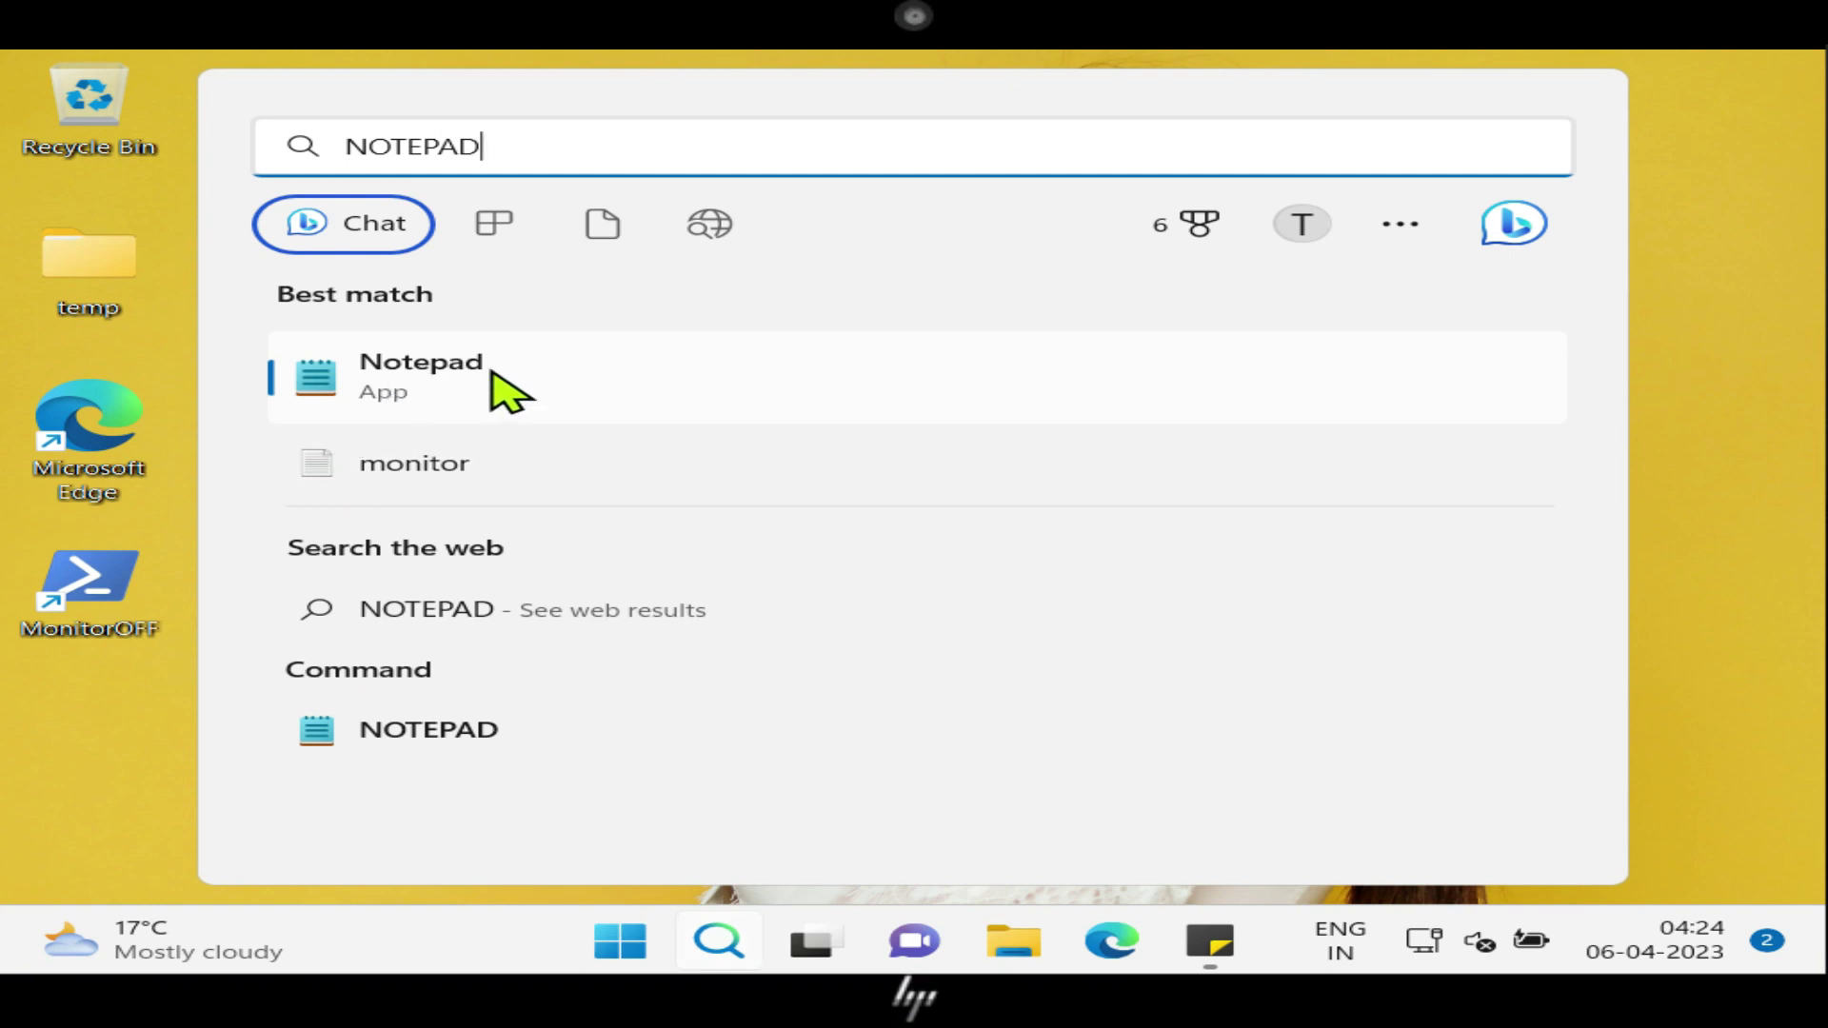
left_click(443, 391)
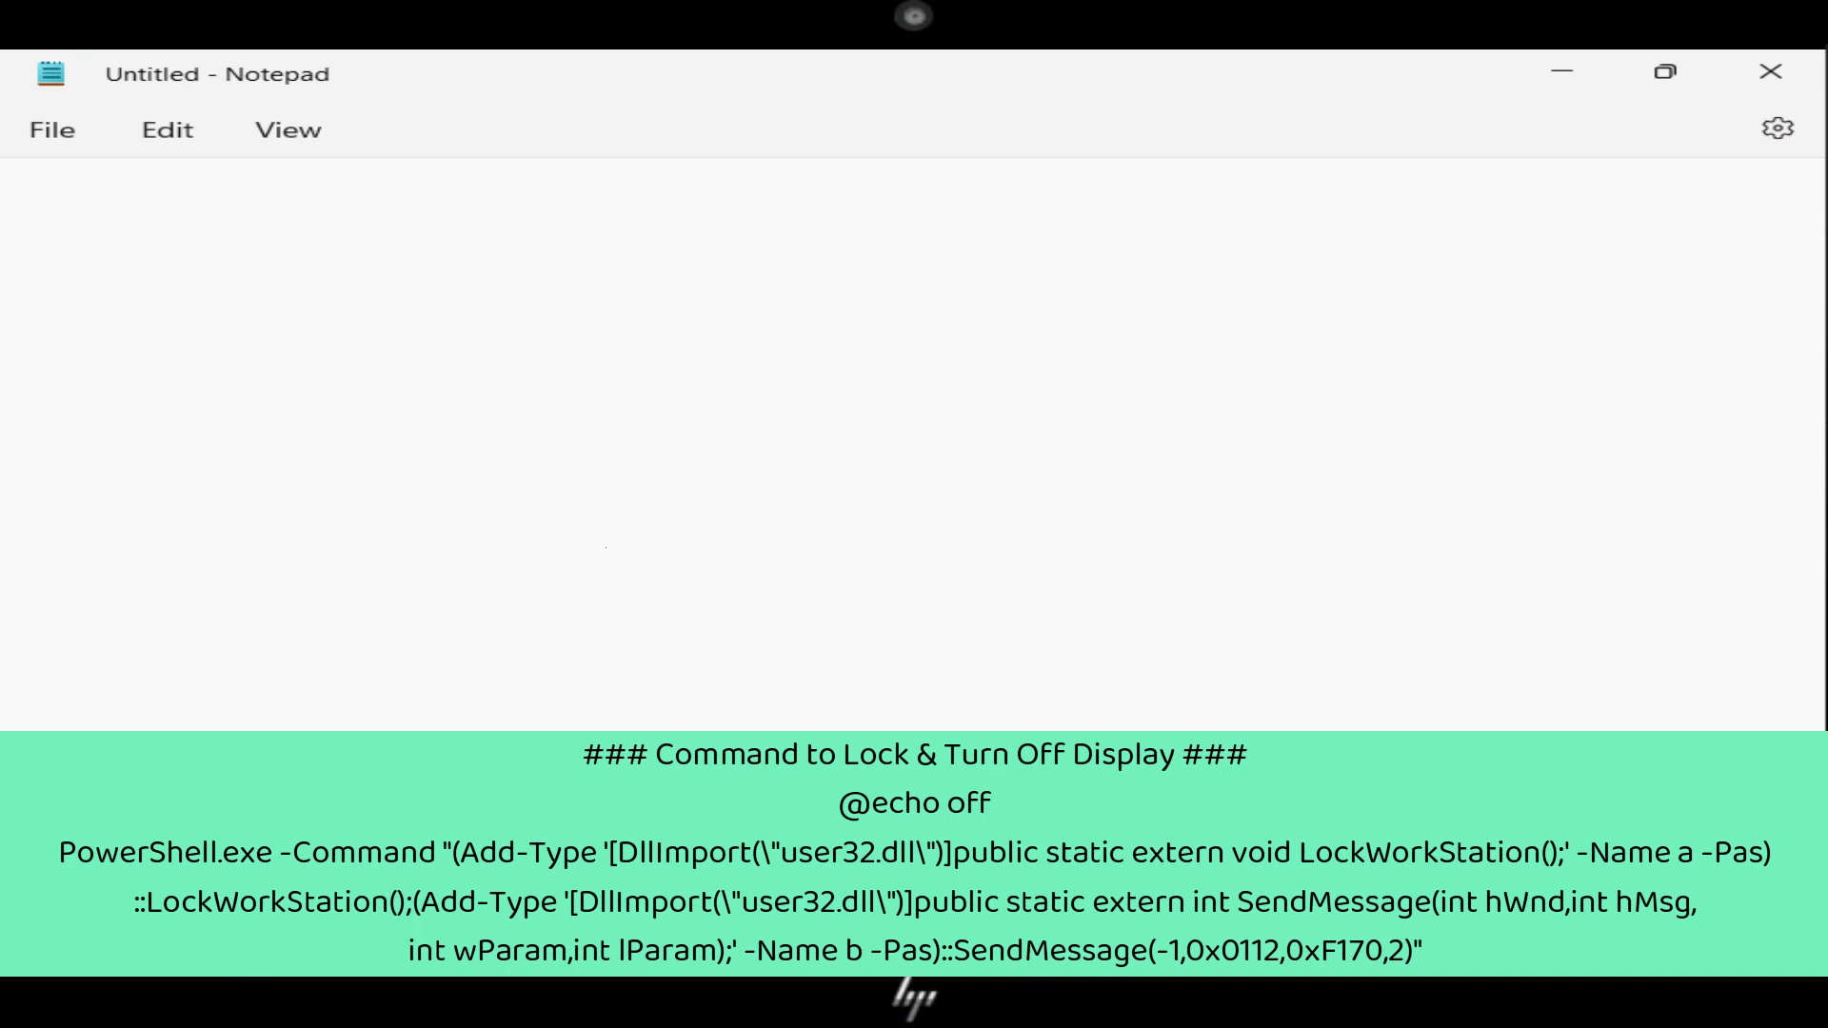
left_click(305, 211)
type("@echo off PowerShell.exe -Command \"(Add-Type '[DllImport(\\\"user32.dll\\\")]public static extern void LockWorkStation();' -Name a -Pas)::LockWorkStation();(Add-Type '[DllImport(\\\"user32.dll\\\")]public static extern int SendMessage(int hWnd,int hMsg,int wParam,int lParam);' -Name b -Pas)::SendMessage(-1,0x0112,0xF170,2)\"")
left_click(565, 412)
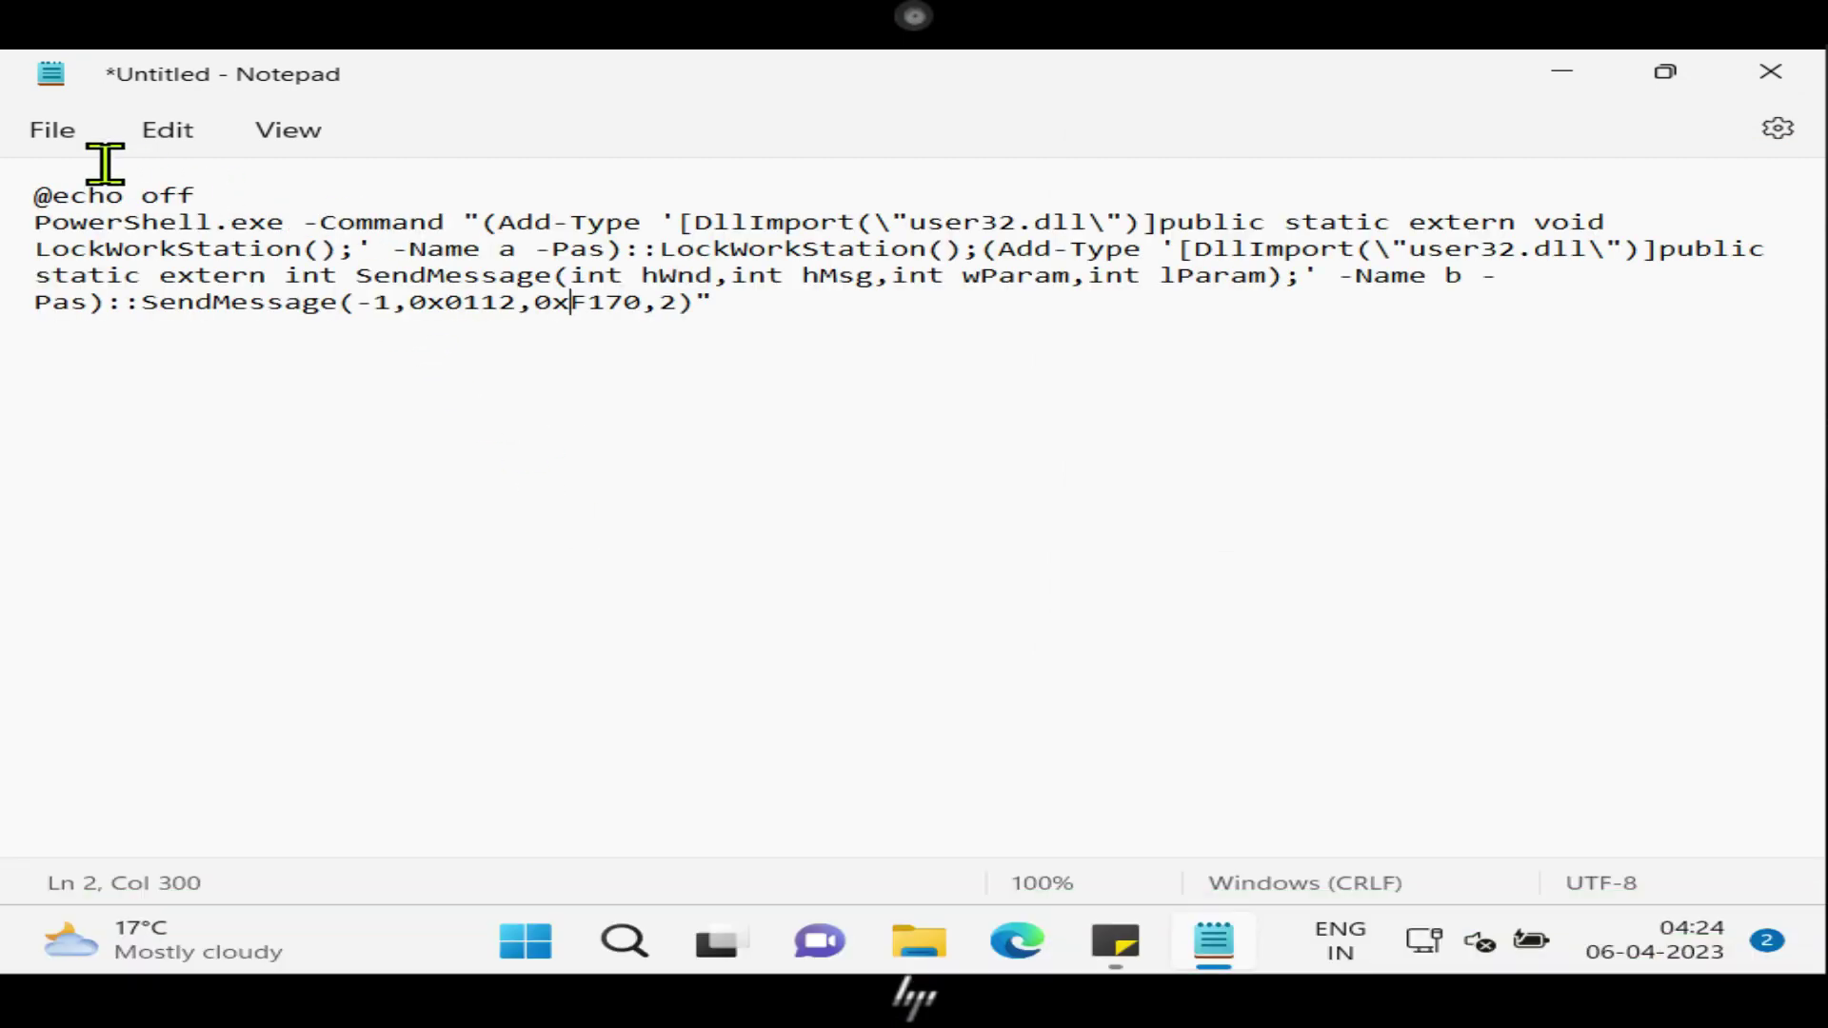
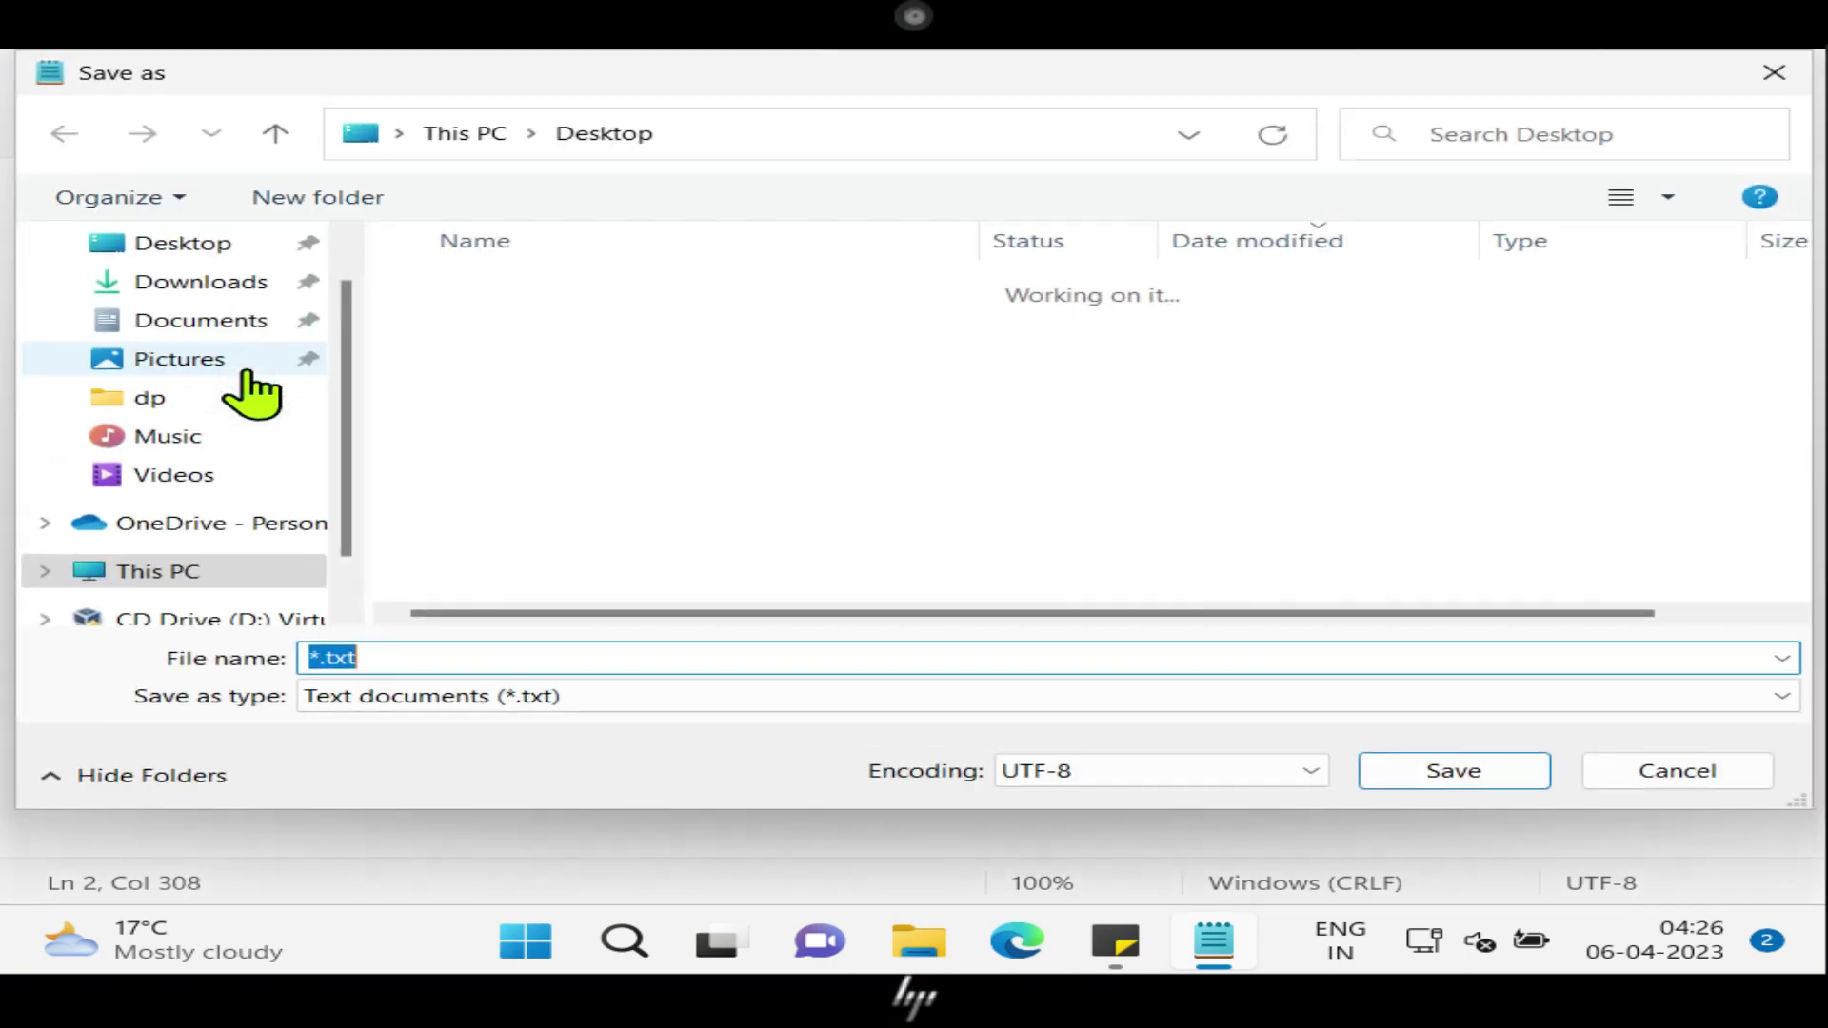
Enter Lockandoff as the file name for the script being saved to the Desktop
type("Lock")
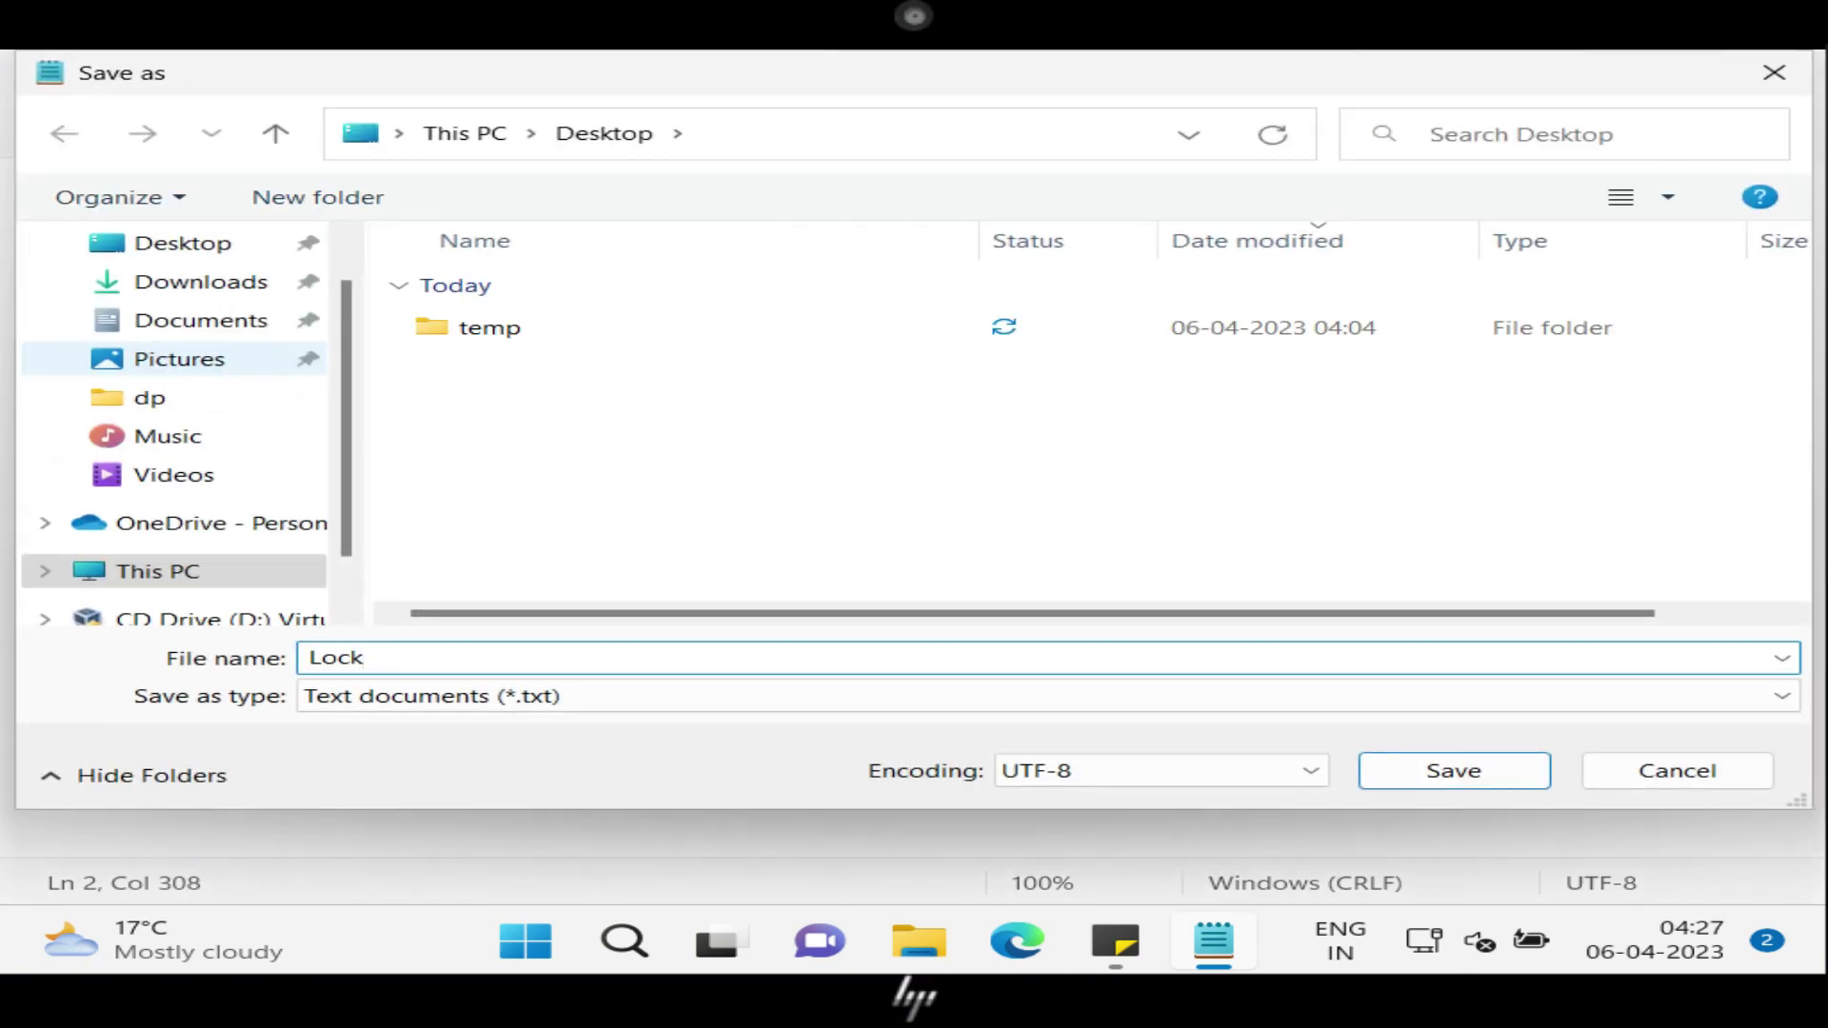
type("andoff.bat")
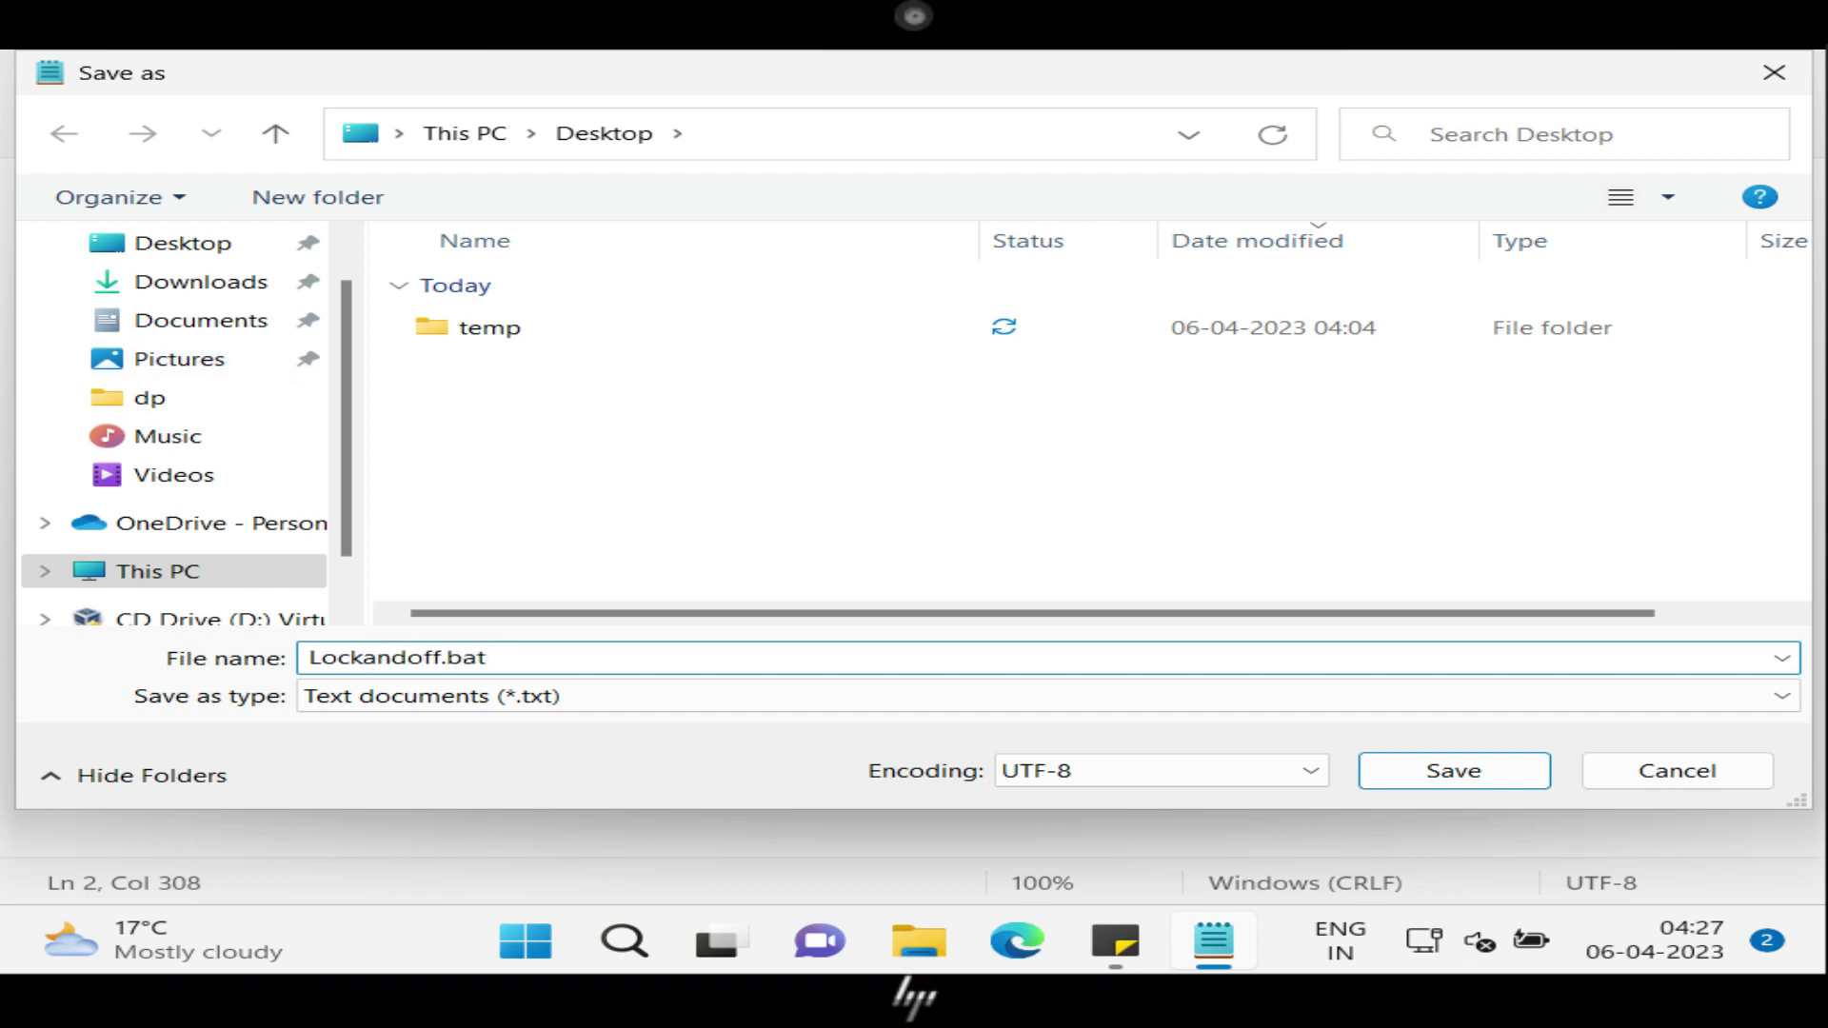
Save the script to the Desktop as Lockandoff.bat with Save as type set to All files
left_click(560, 709)
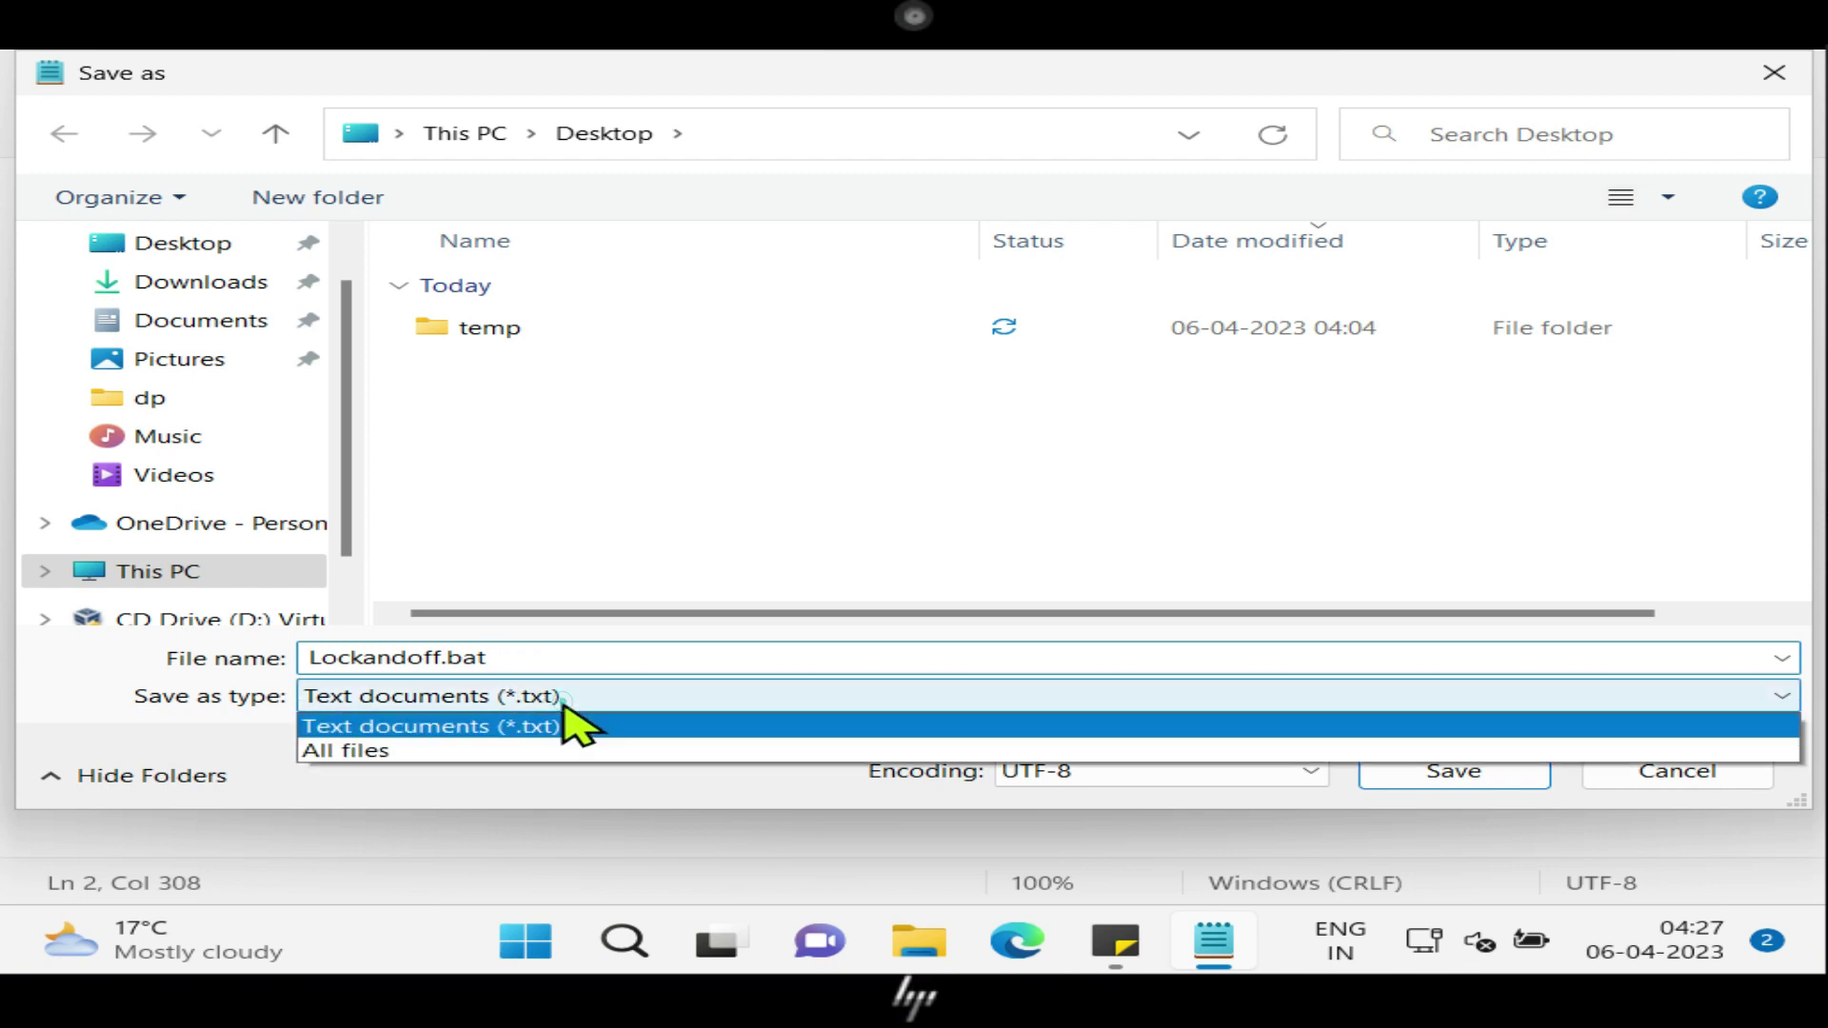
left_click(510, 754)
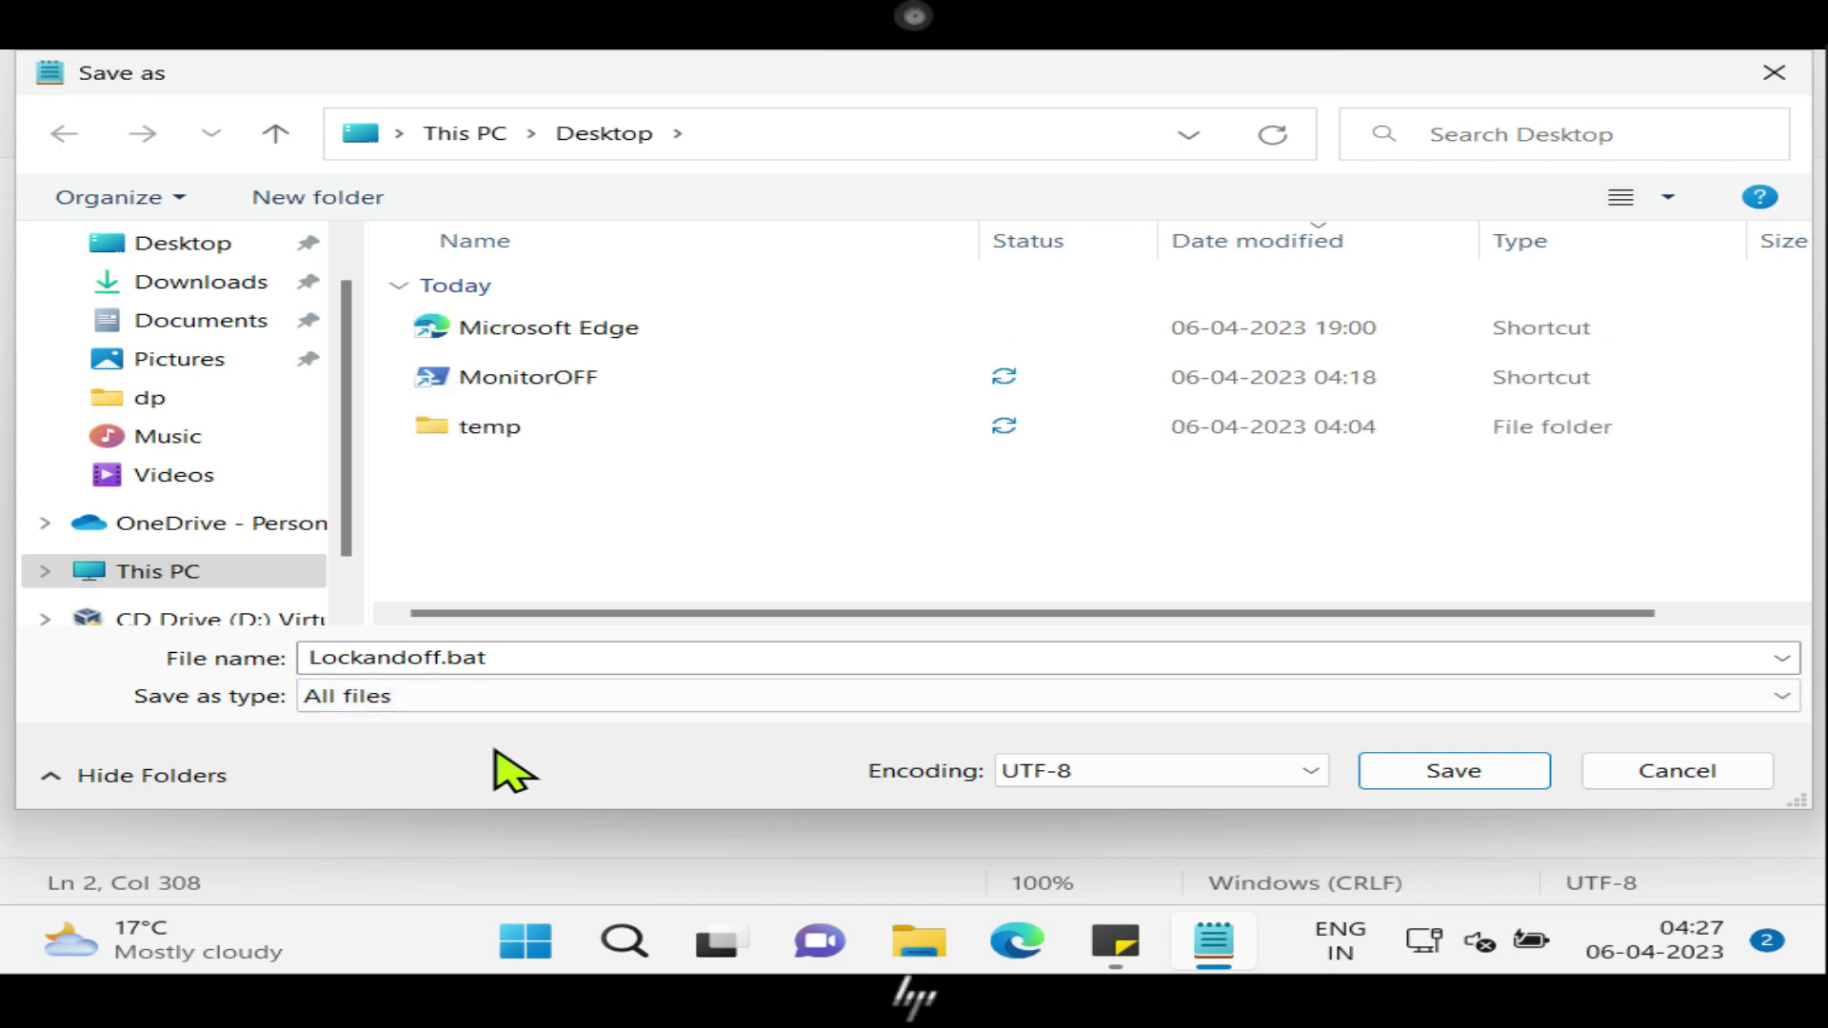
left_click(1454, 773)
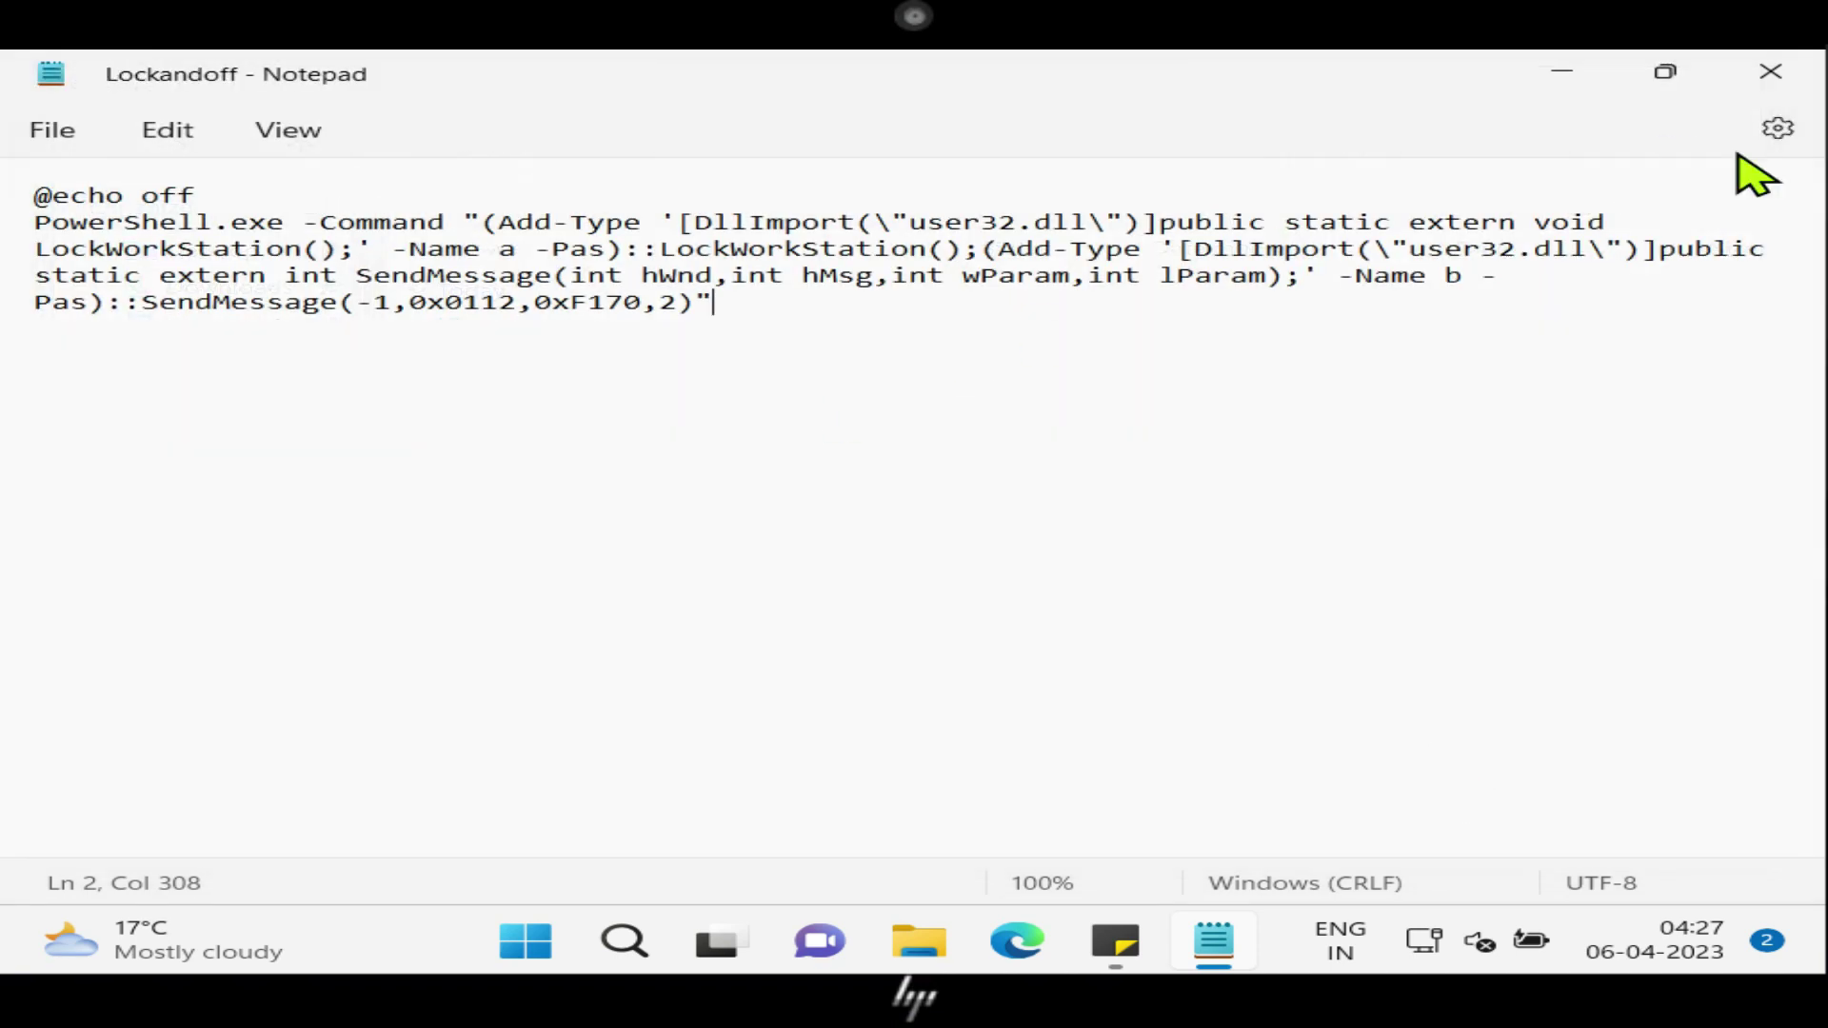
Close Notepad, run Lockandoff to lock the screen, then sign back in with the PIN
left_click(1773, 84)
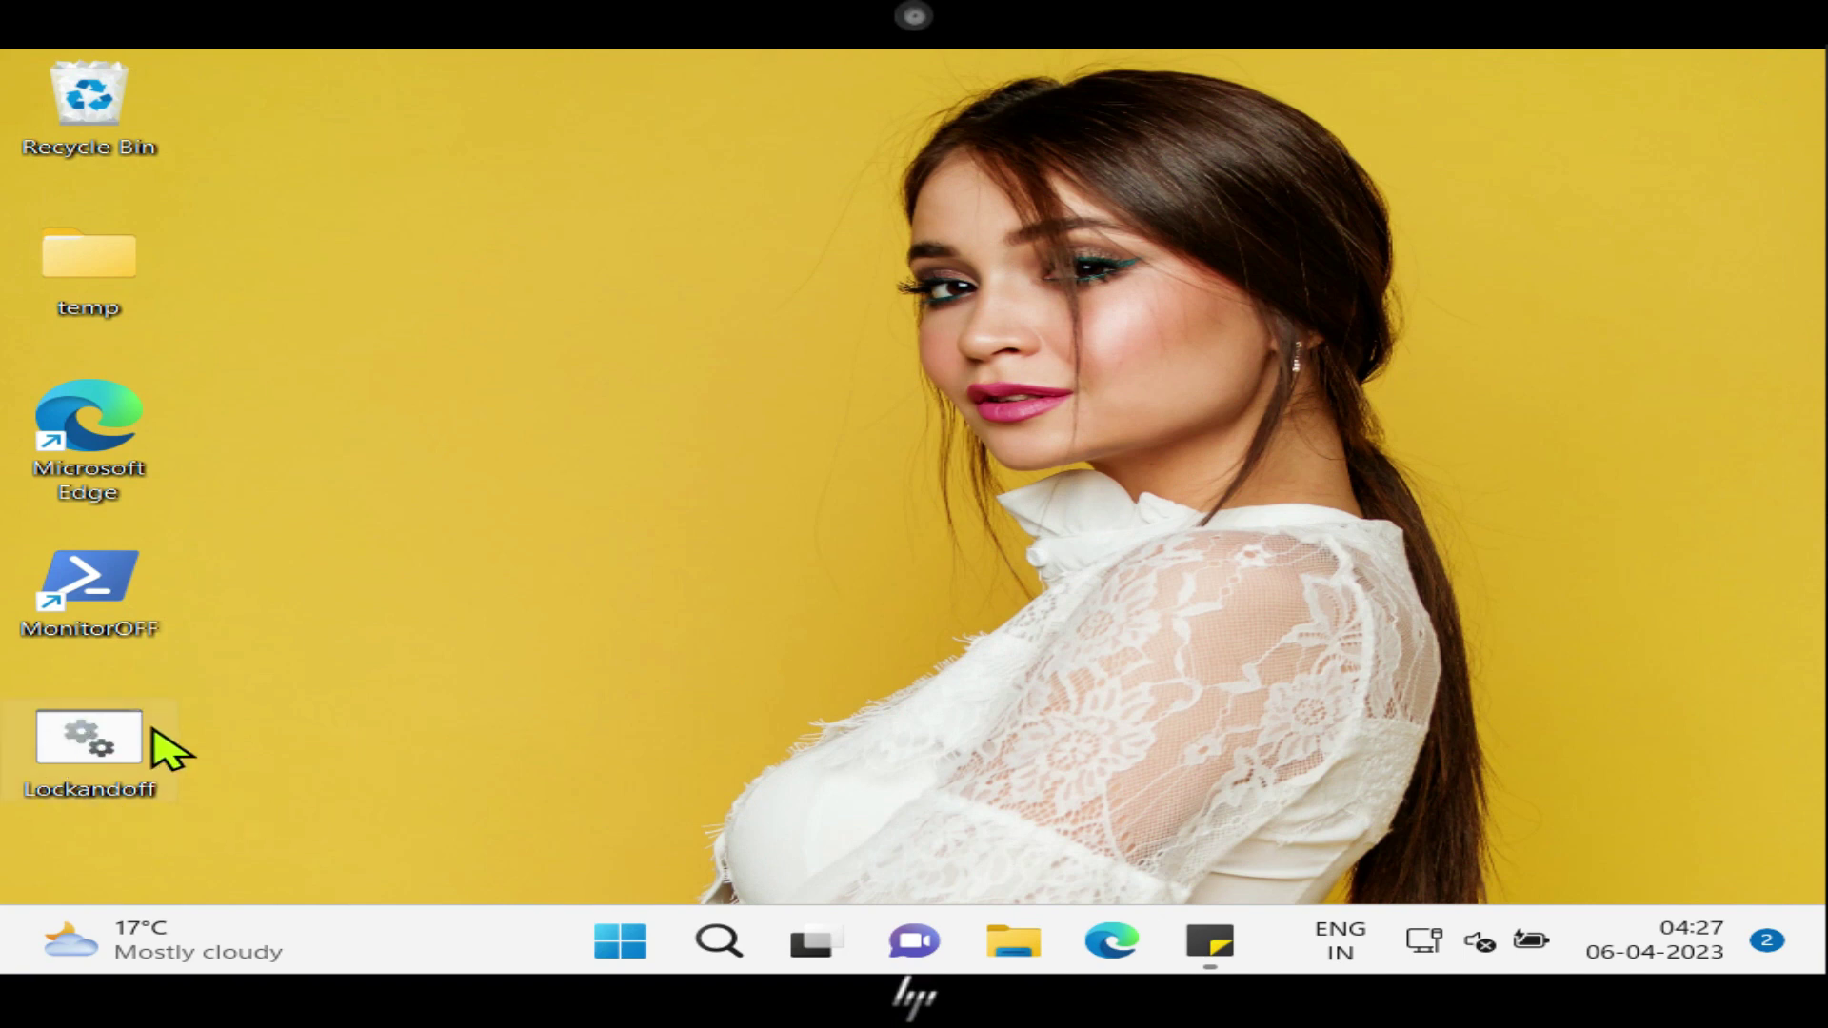
double_click(110, 757)
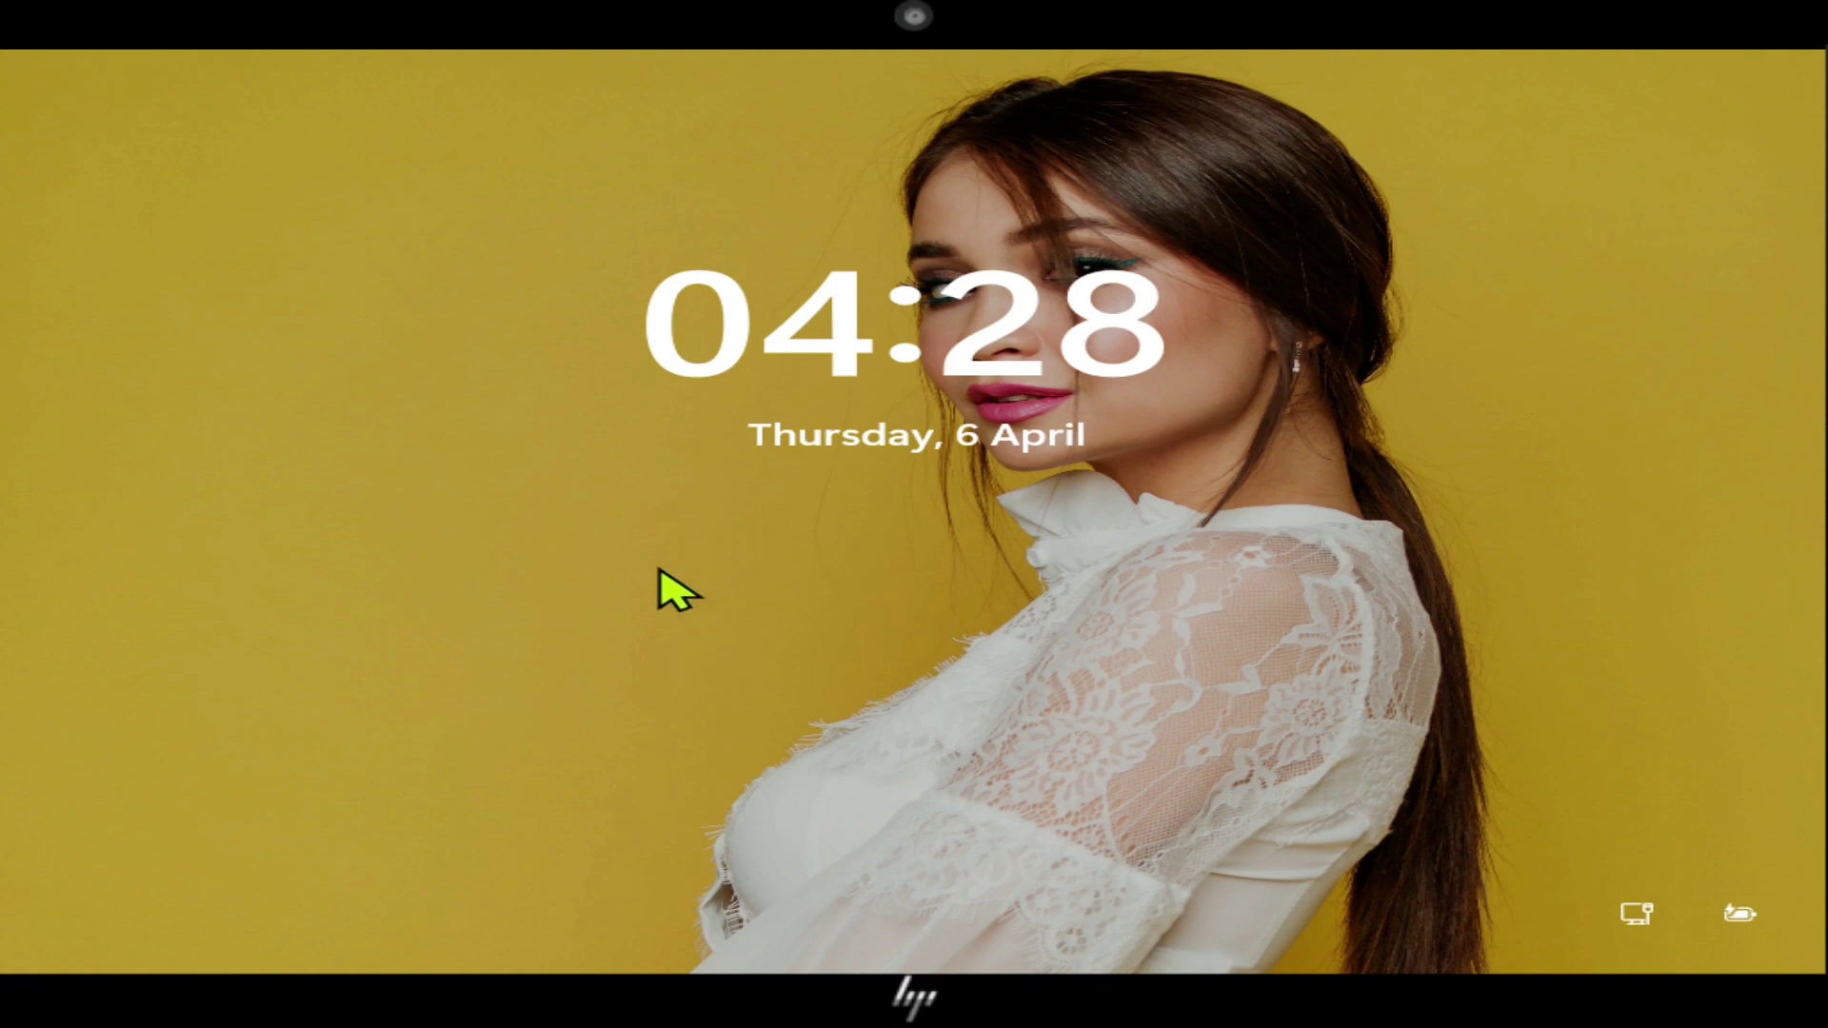
left_click(804, 555)
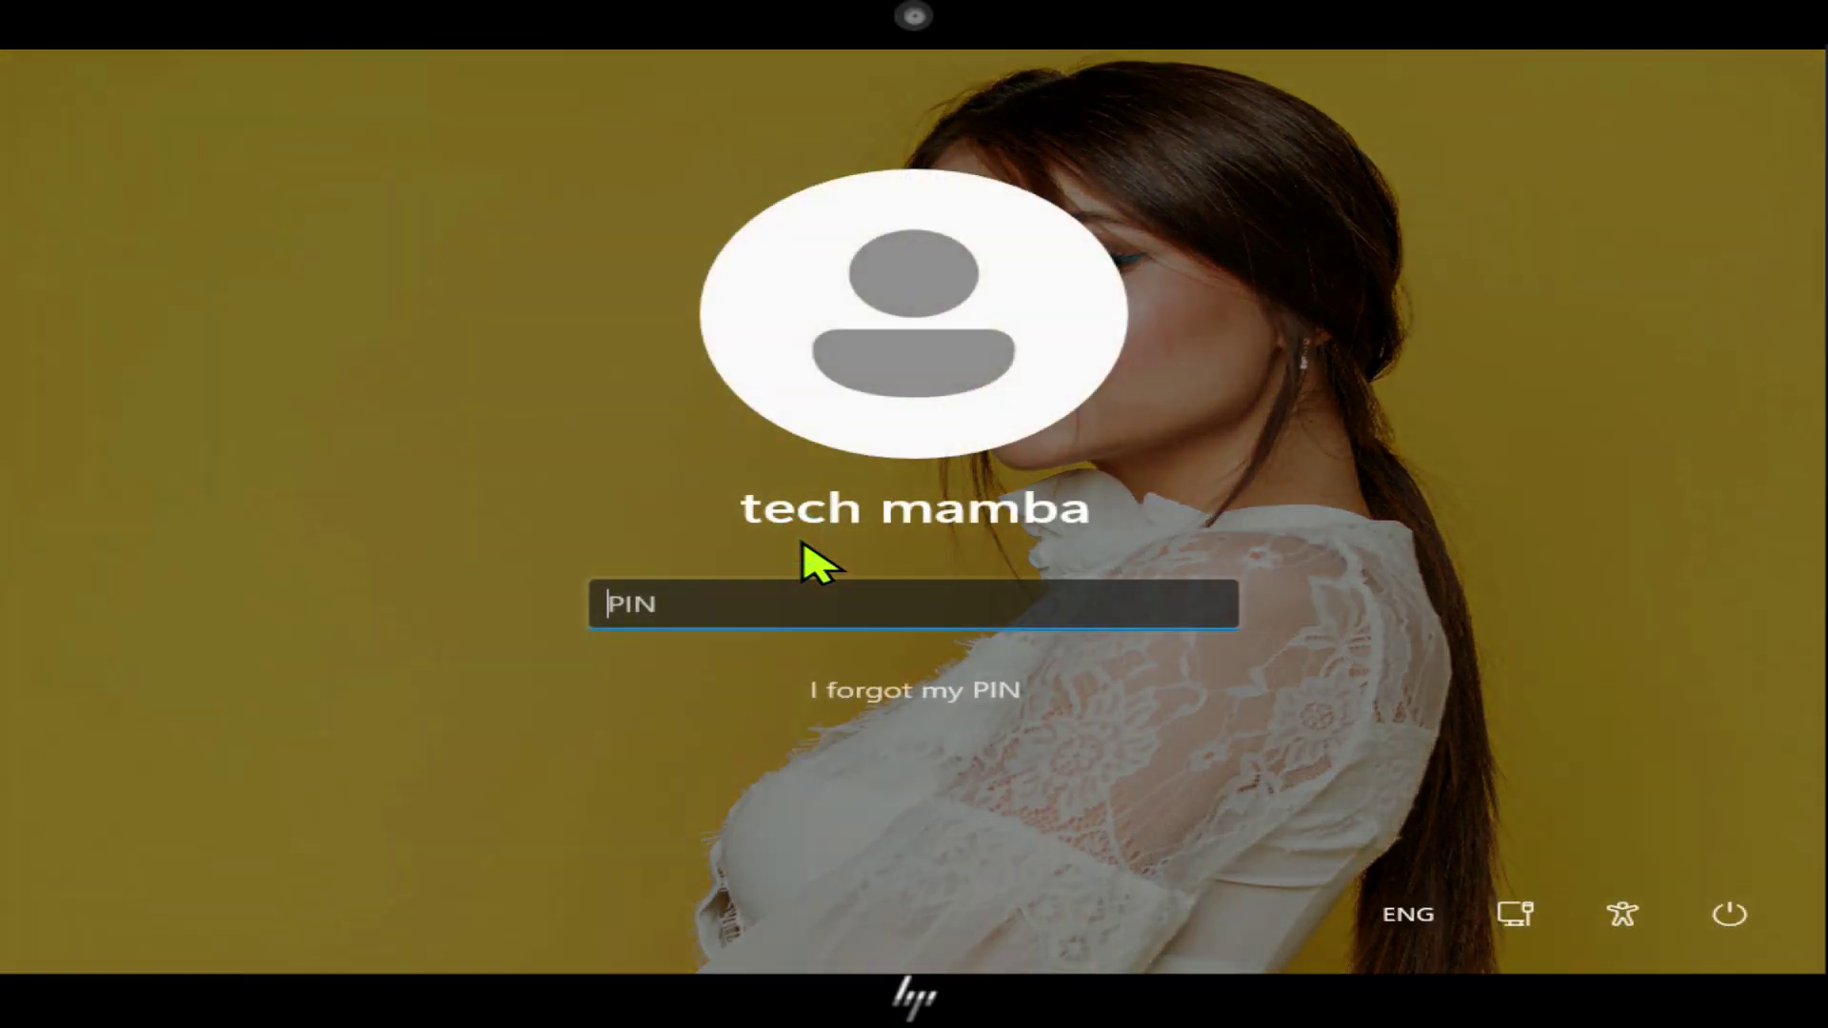
type("******")
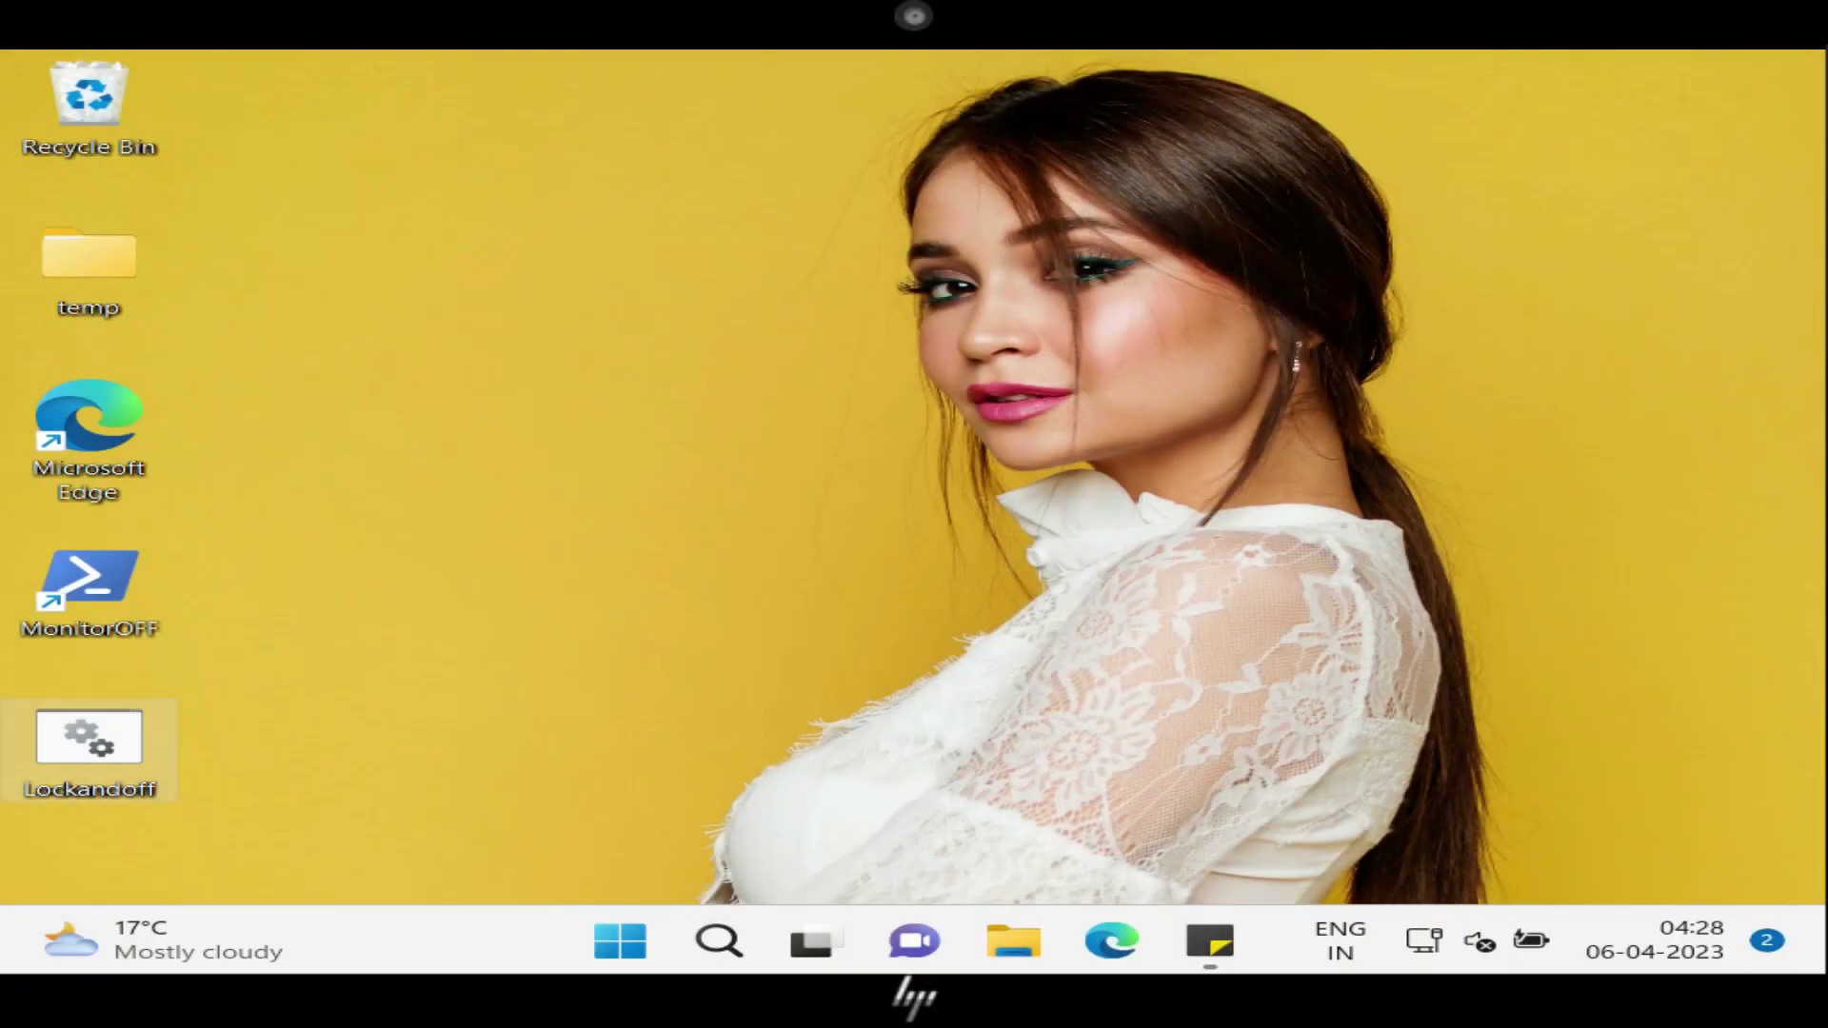
Make a 'Lockandoff - Shortcut' from the Lockandoff batch file via Create shortcut, and select it
right_click(115, 729)
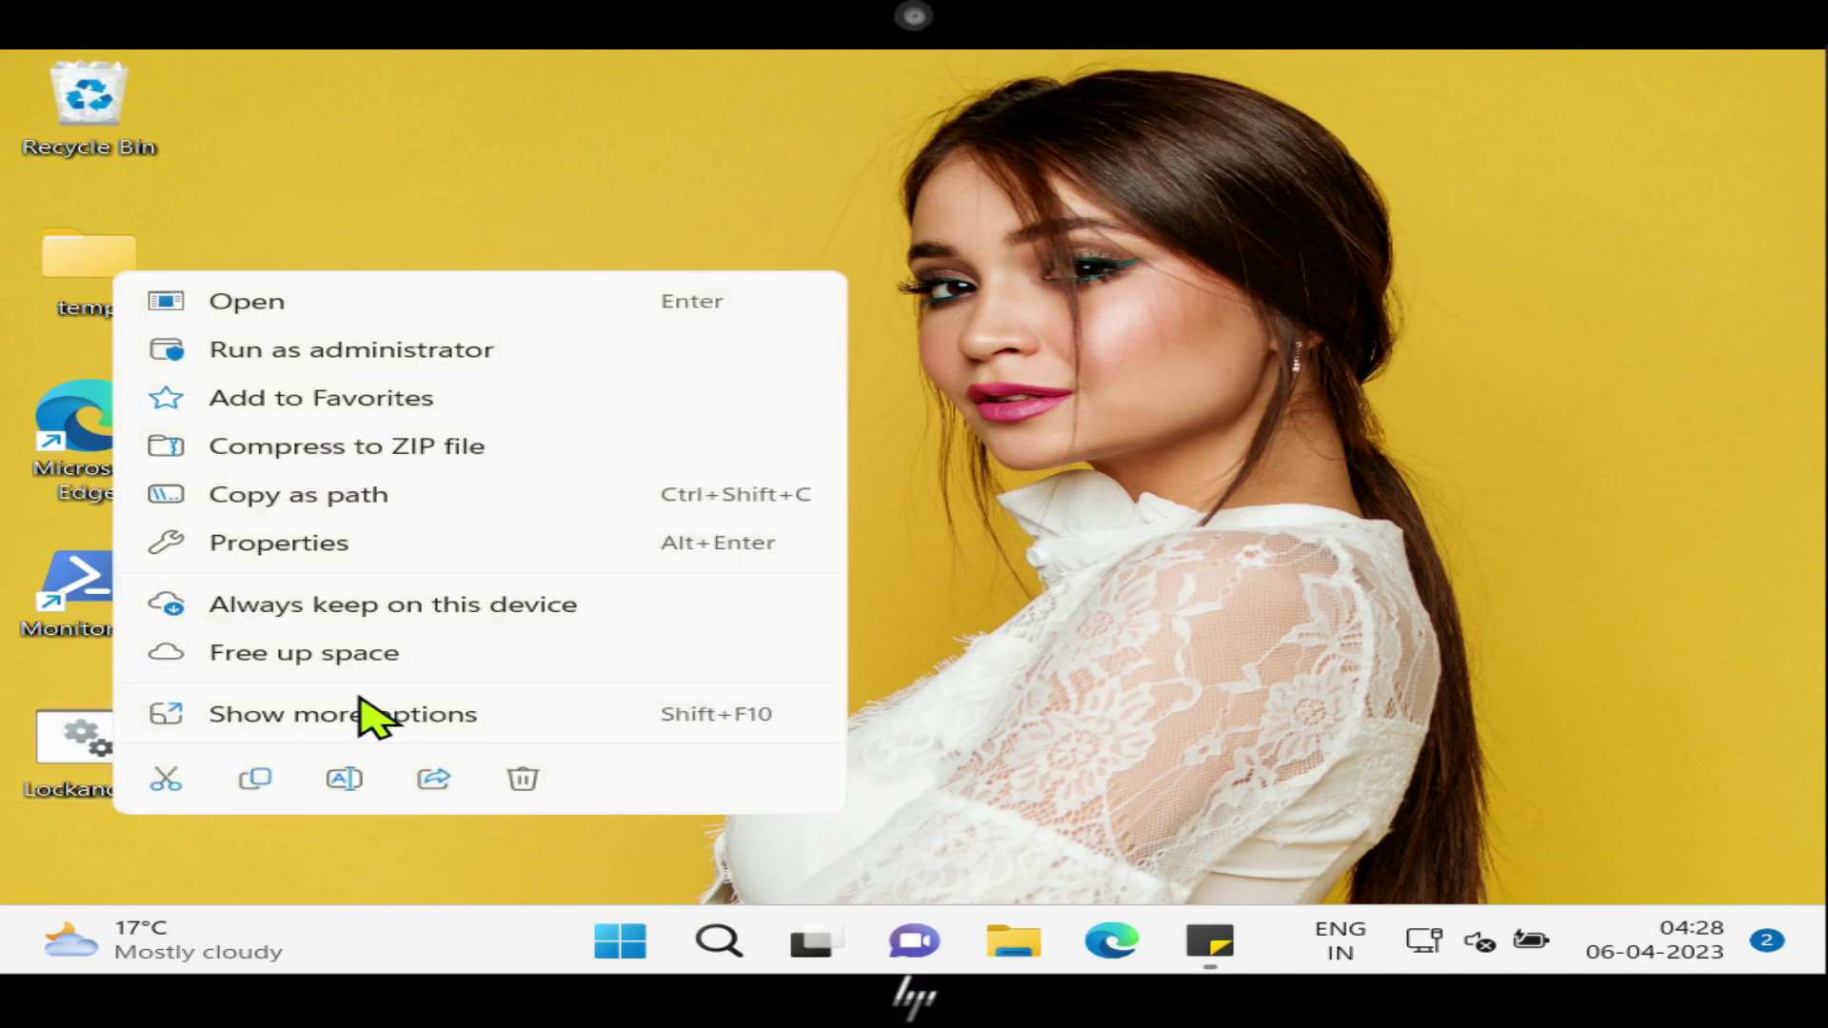
left_click(335, 733)
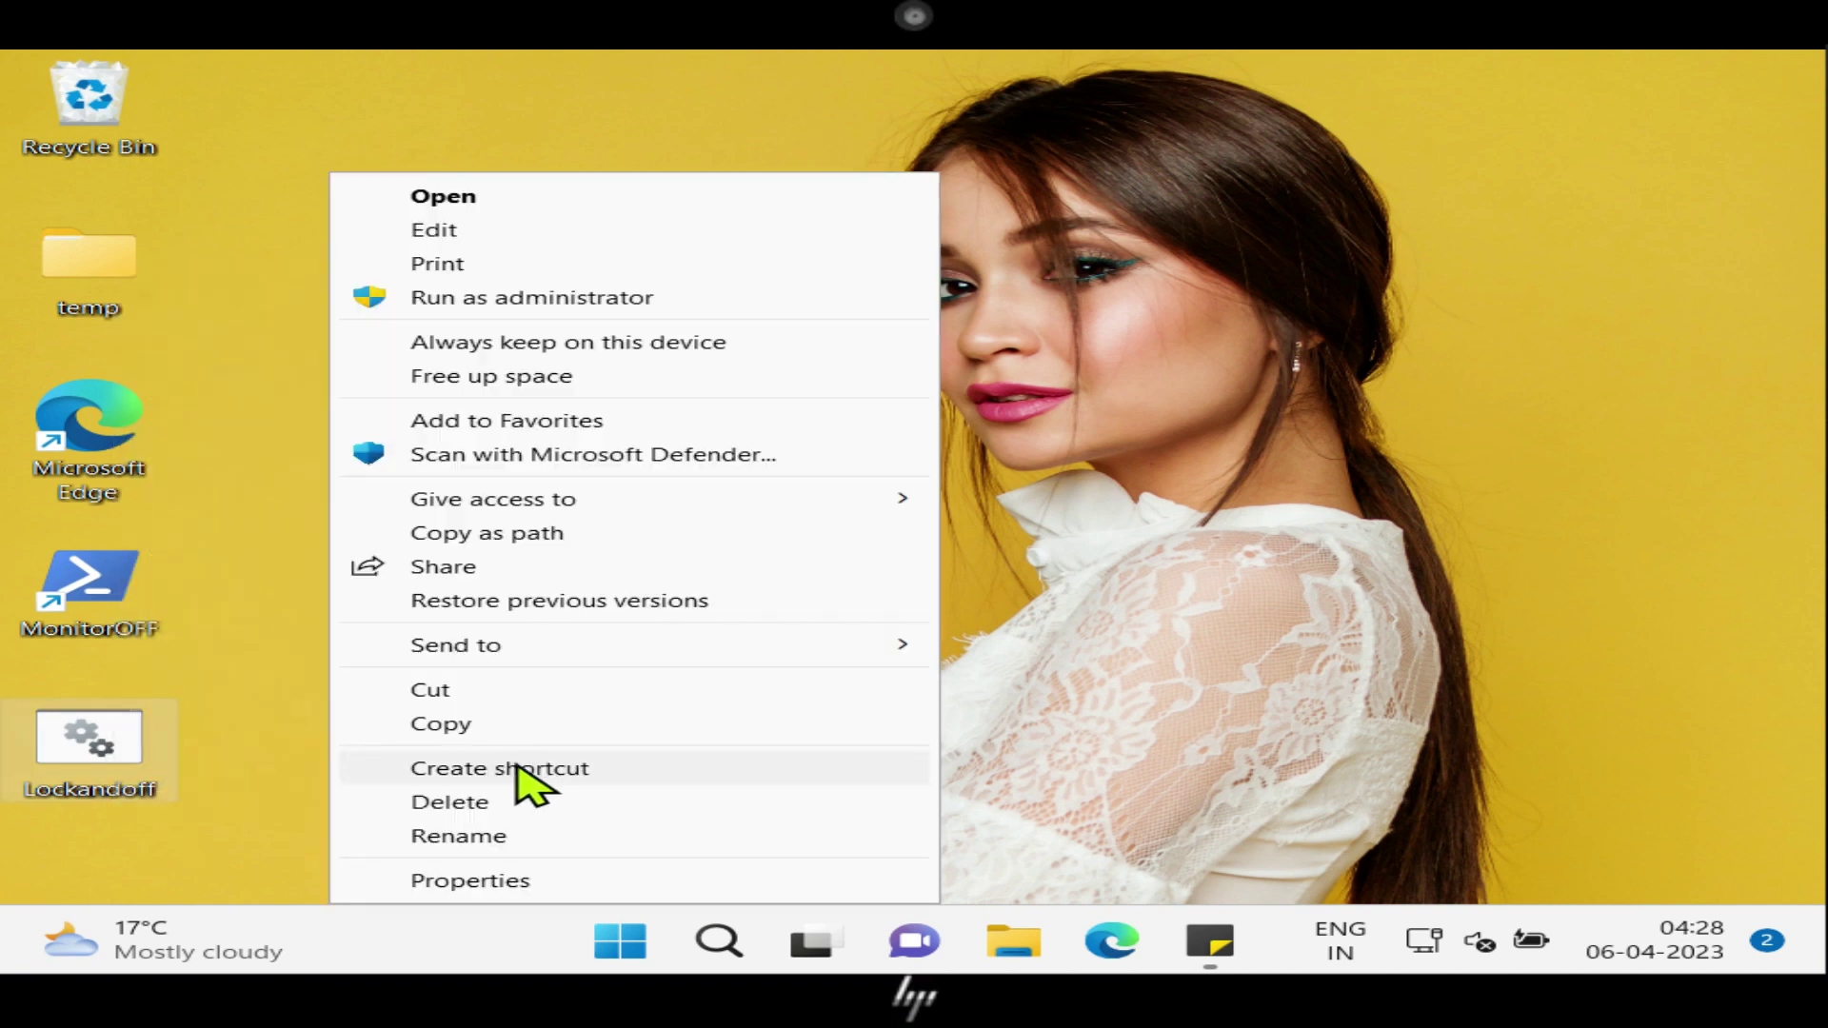
left_click(533, 784)
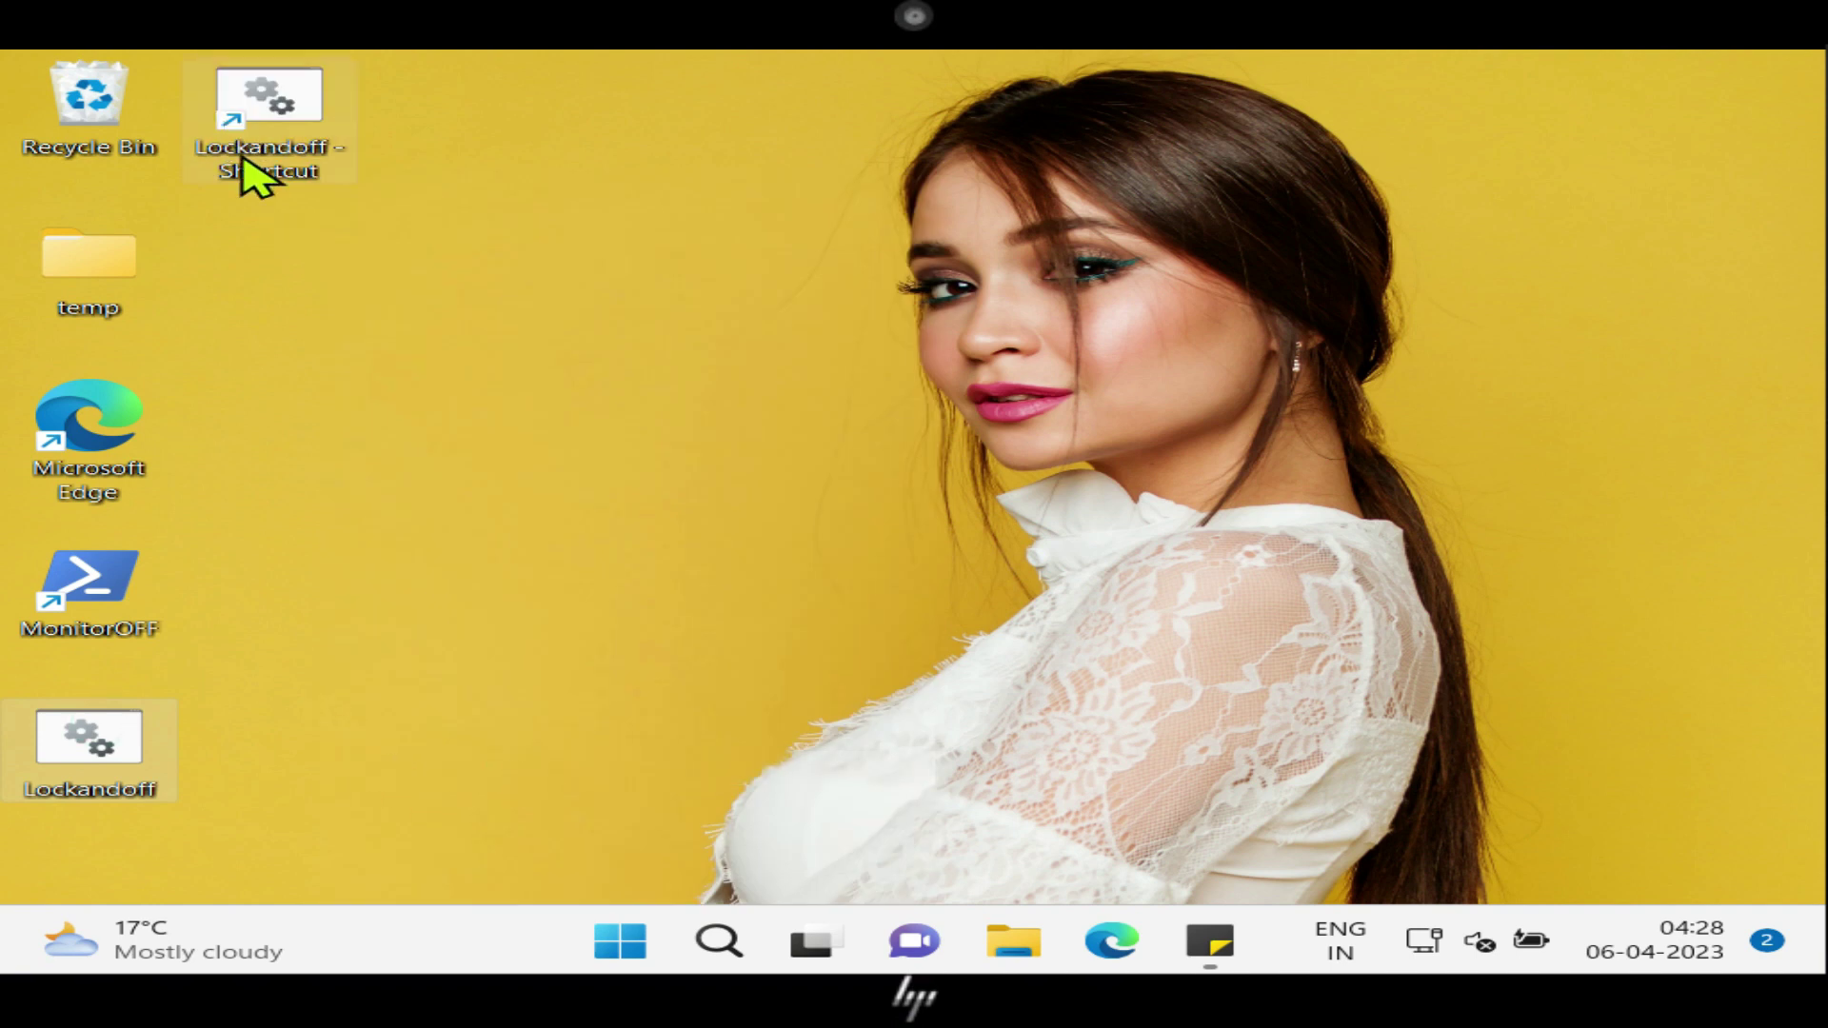
left_click(307, 143)
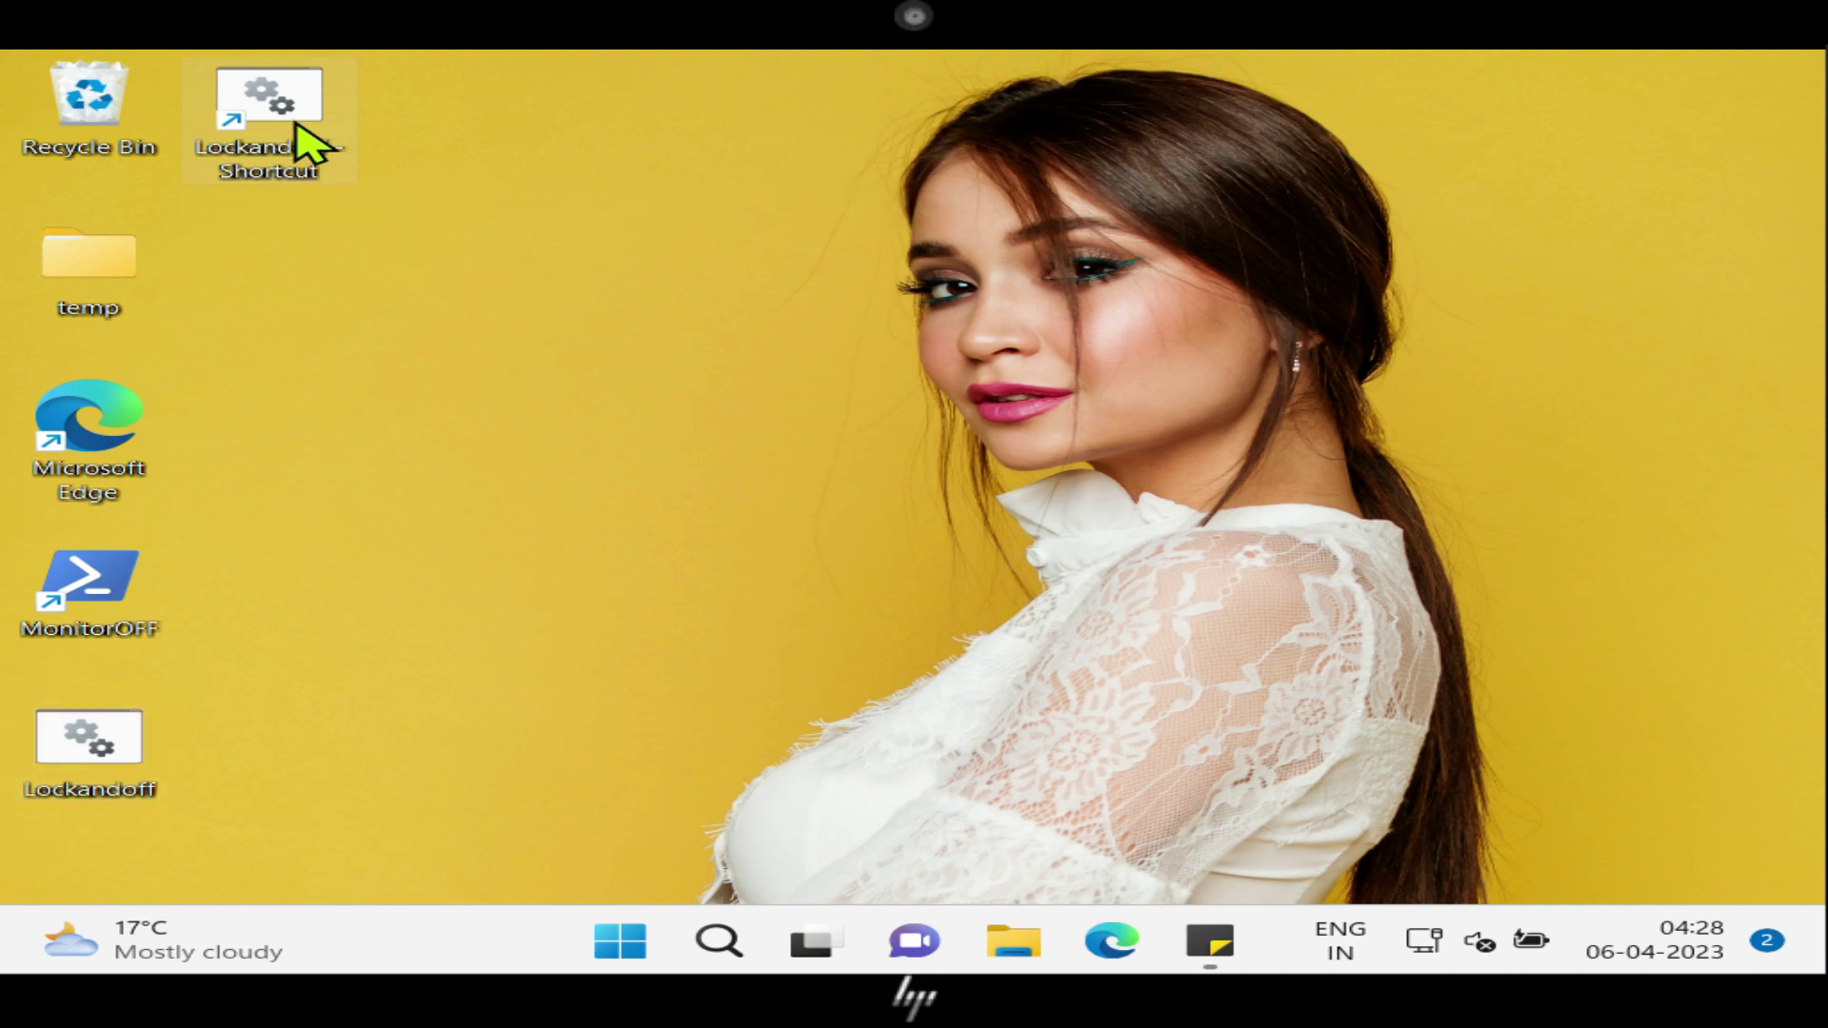
Set the shortcut's Shortcut key to Ctrl+Alt+L, apply it, then press Ctrl+Alt+L to blank the screen
right_click(306, 143)
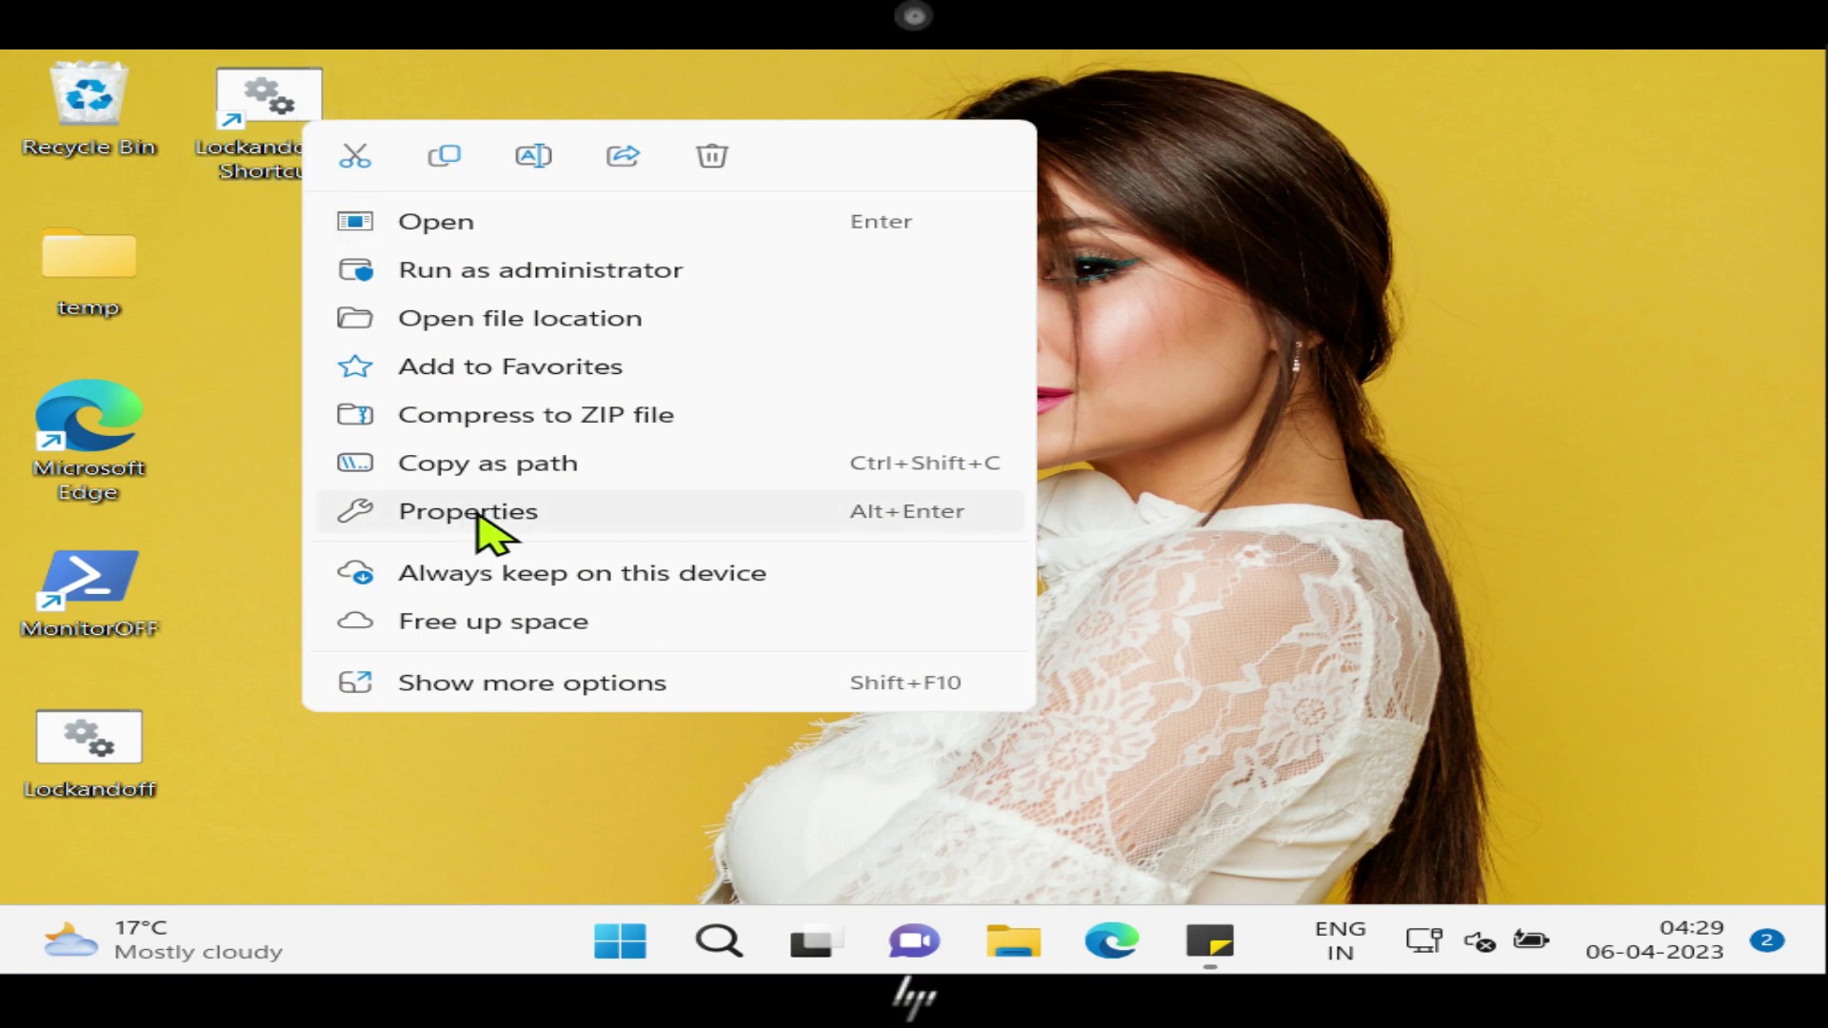
left_click(507, 514)
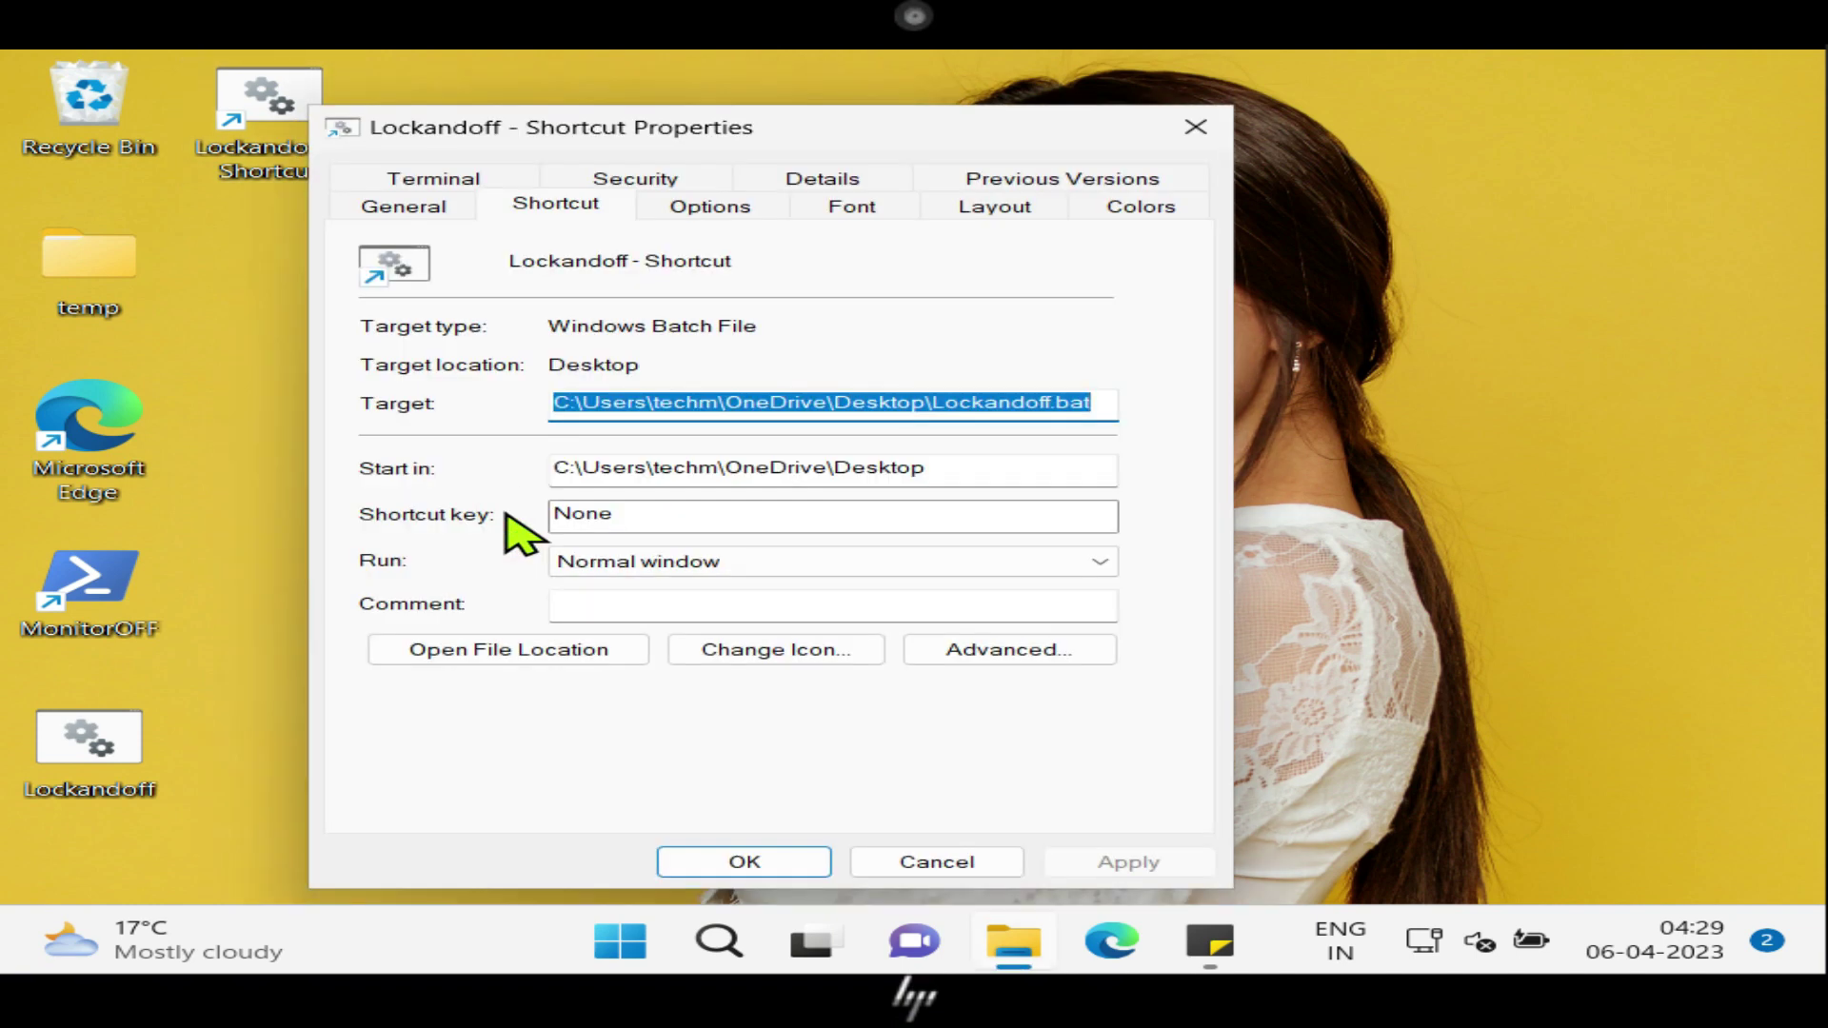
left_click(664, 531)
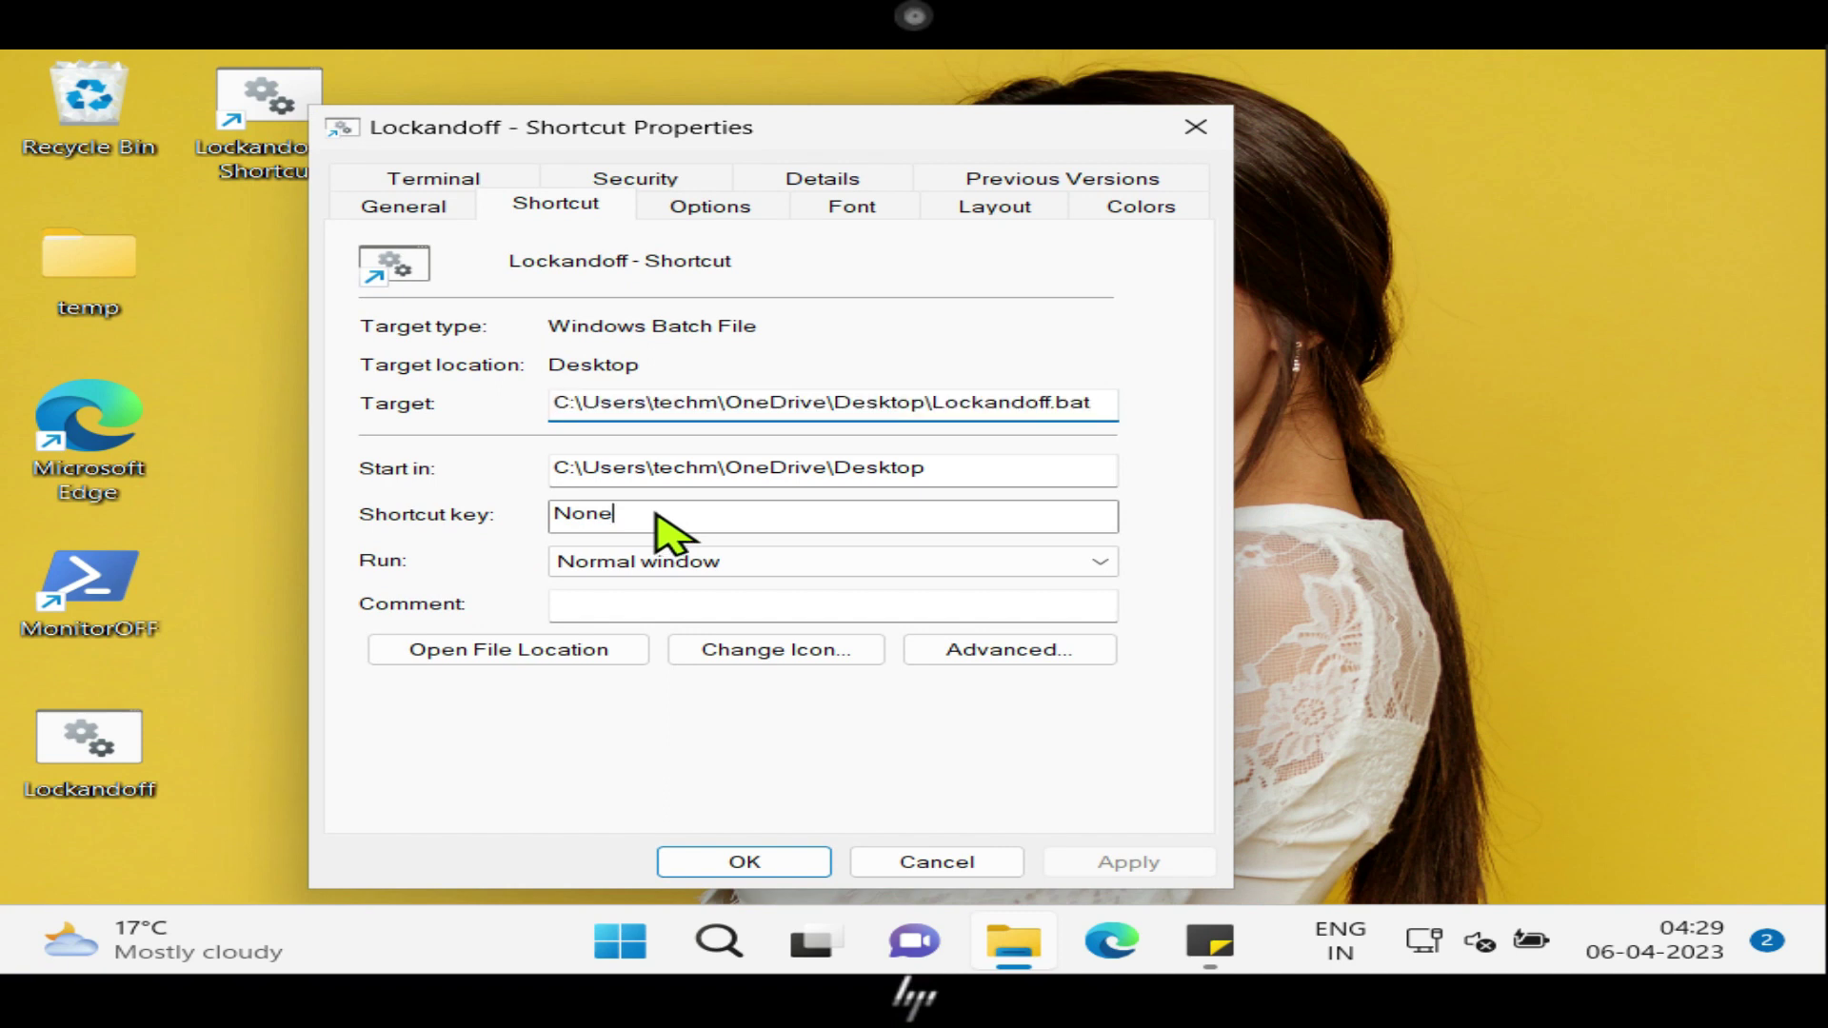
key("ctrl+alt+l")
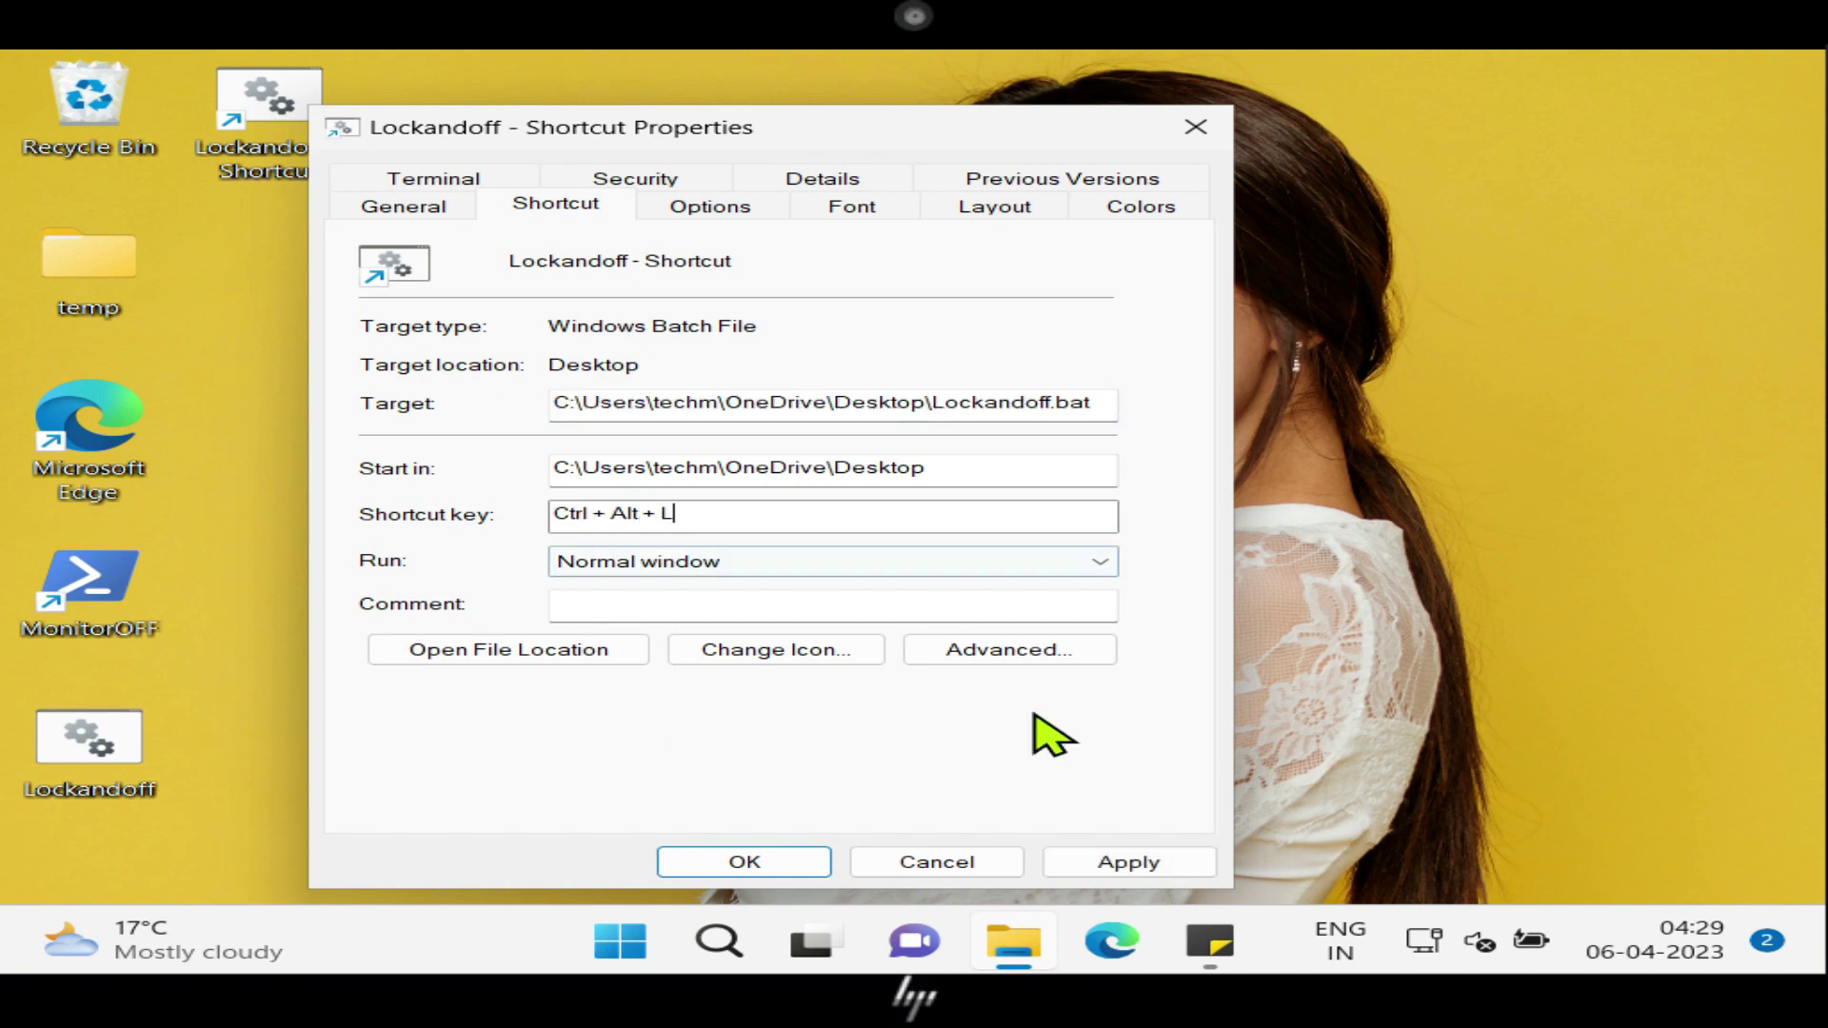
left_click(1128, 861)
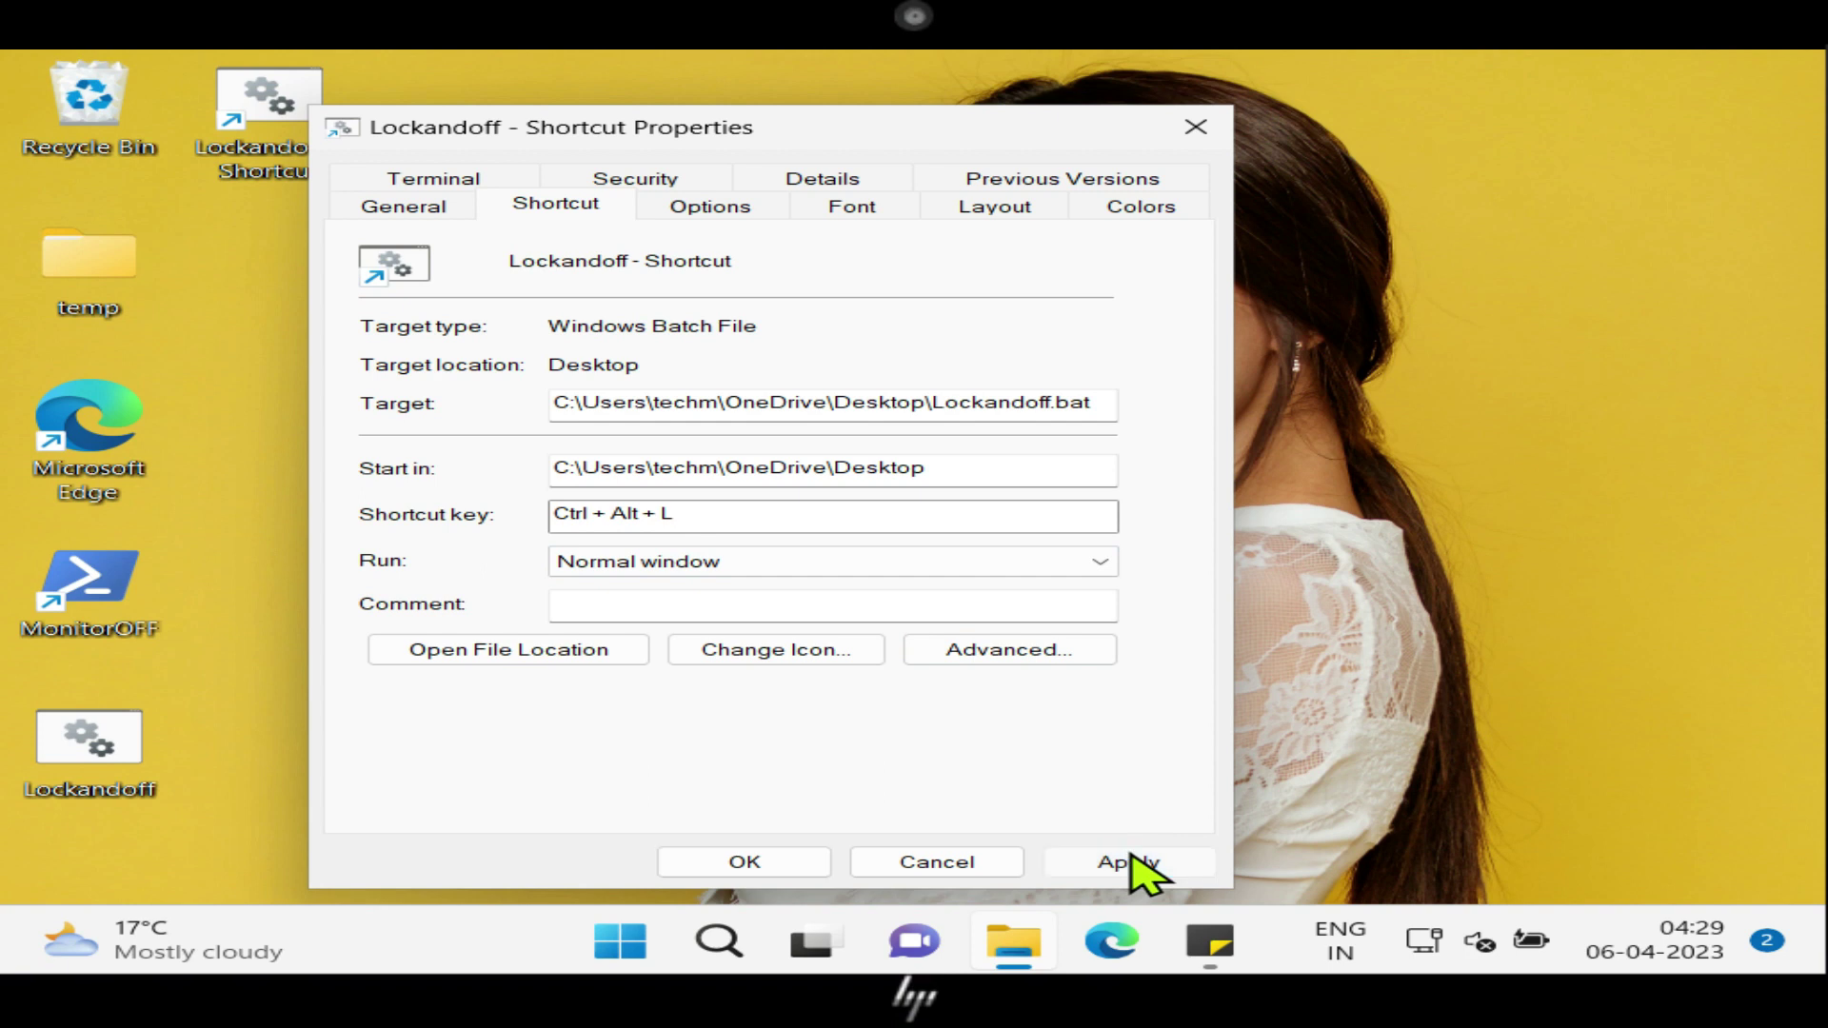
left_click(796, 863)
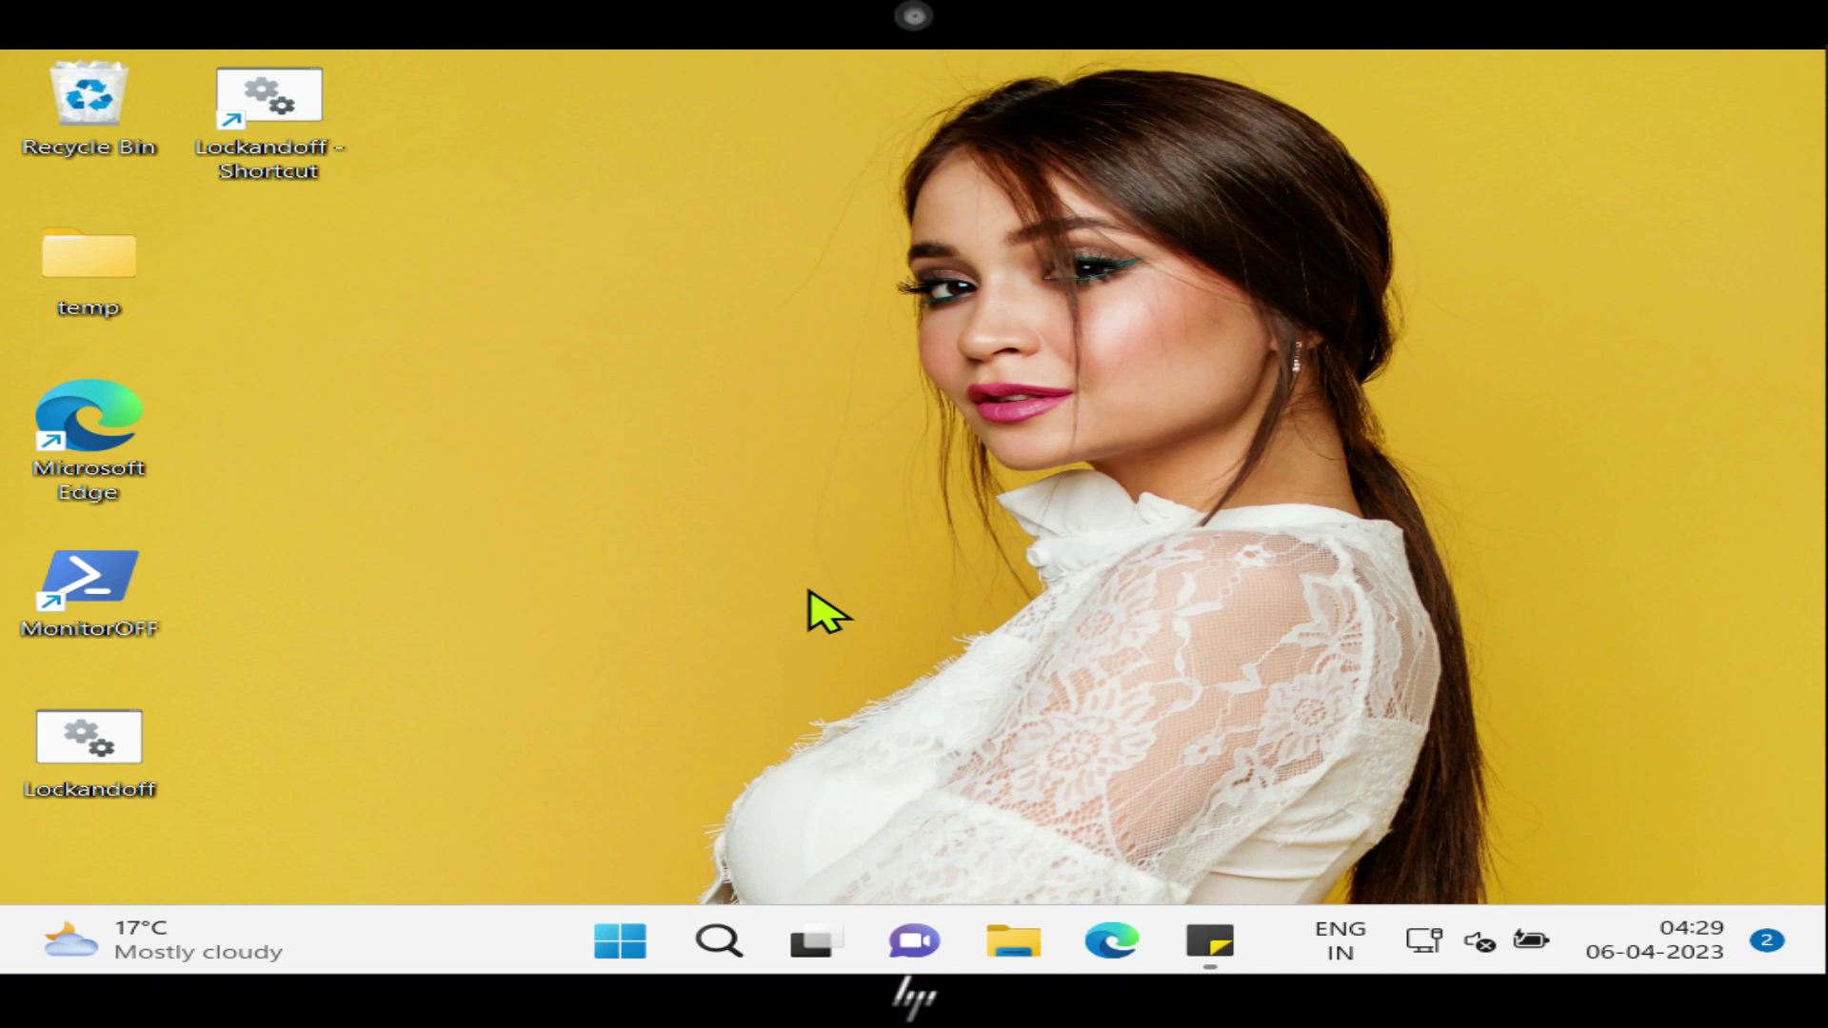
key("ctrl+alt+l")
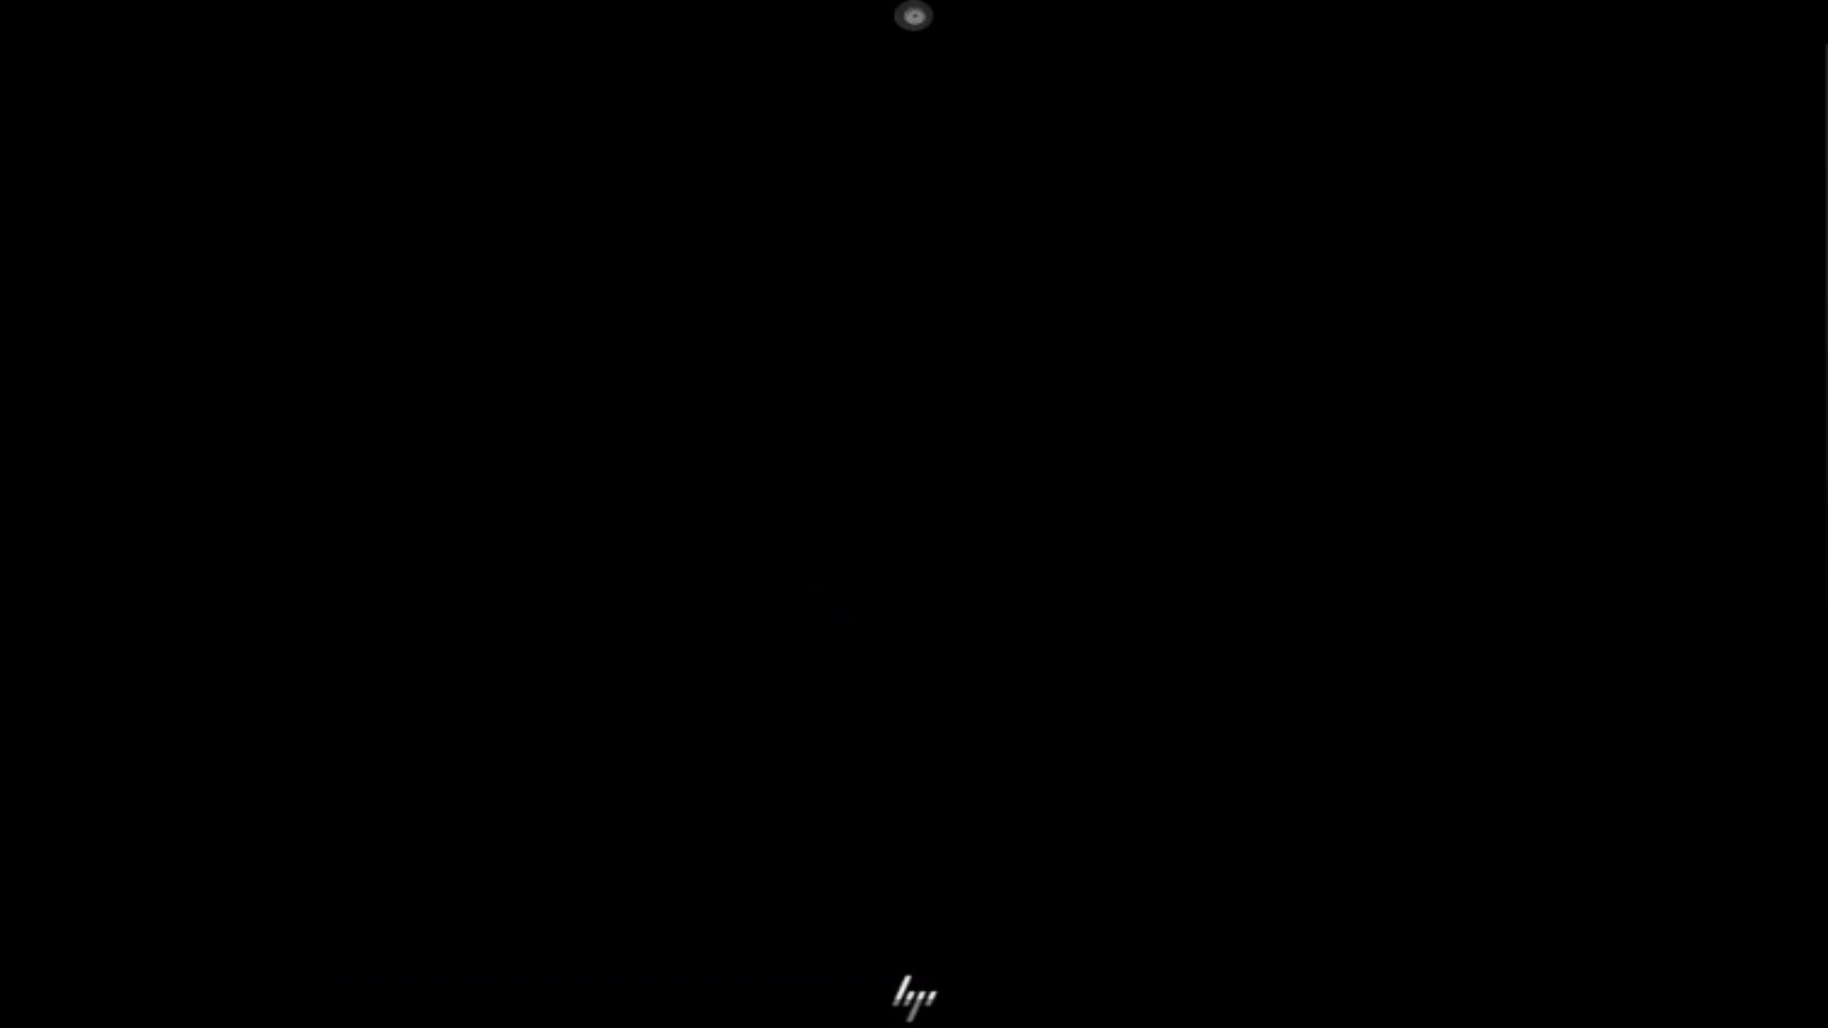